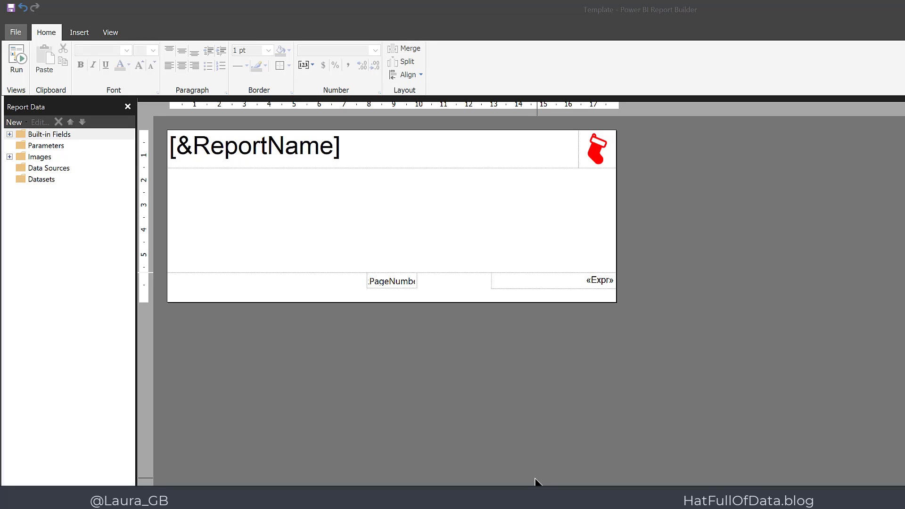
- Save the template report to This PC as Gift List.rdl
left_click(16, 36)
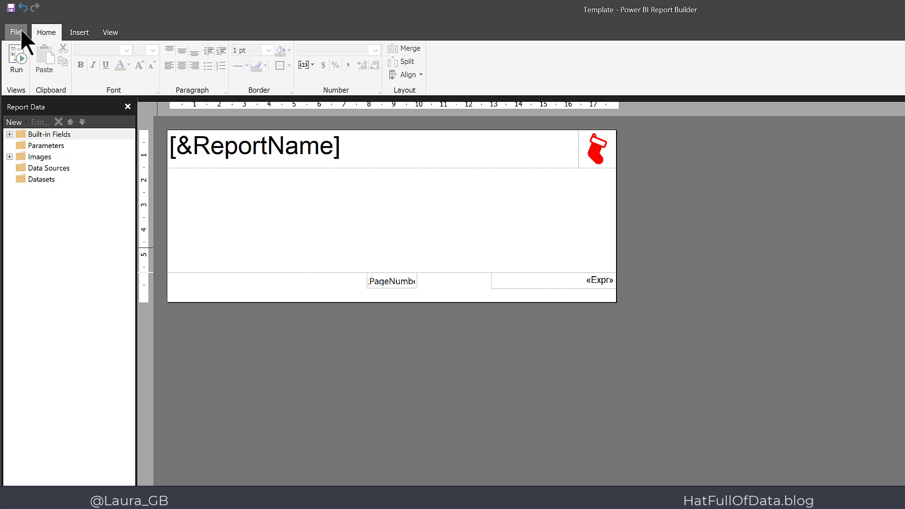
left_click(21, 29)
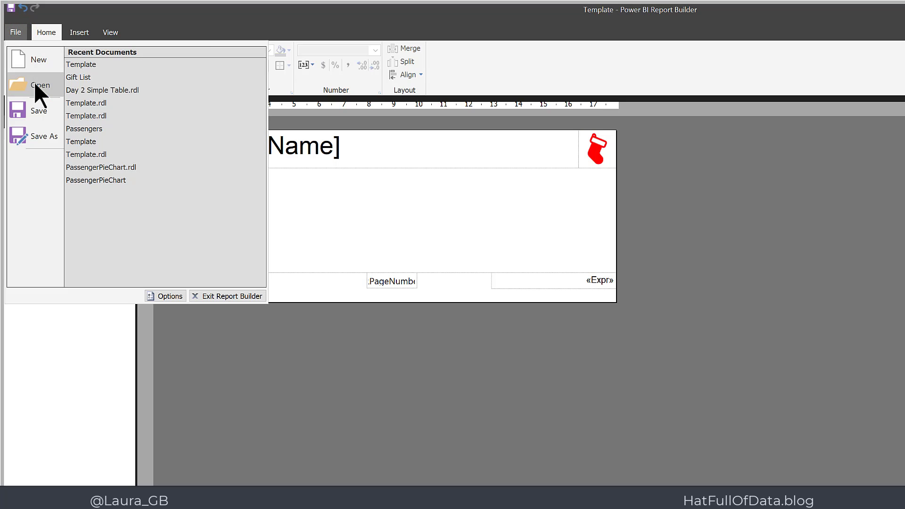
left_click(39, 137)
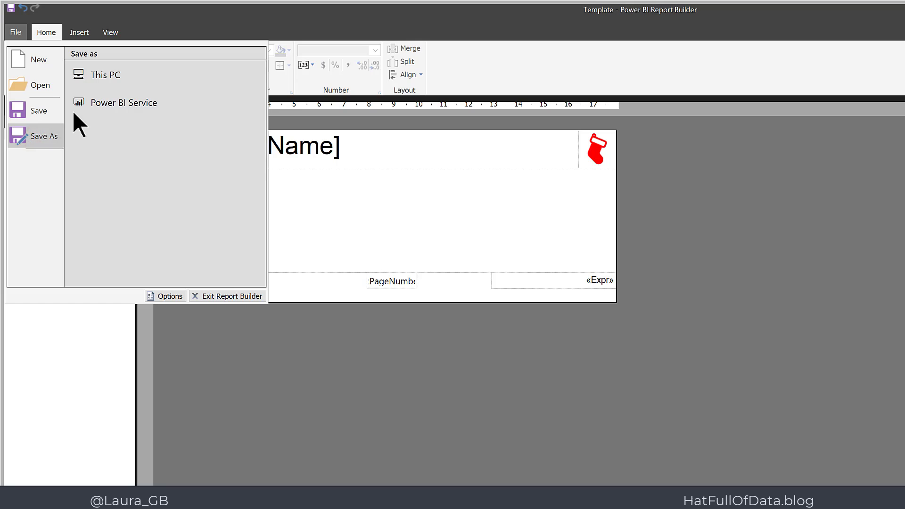
left_click(117, 71)
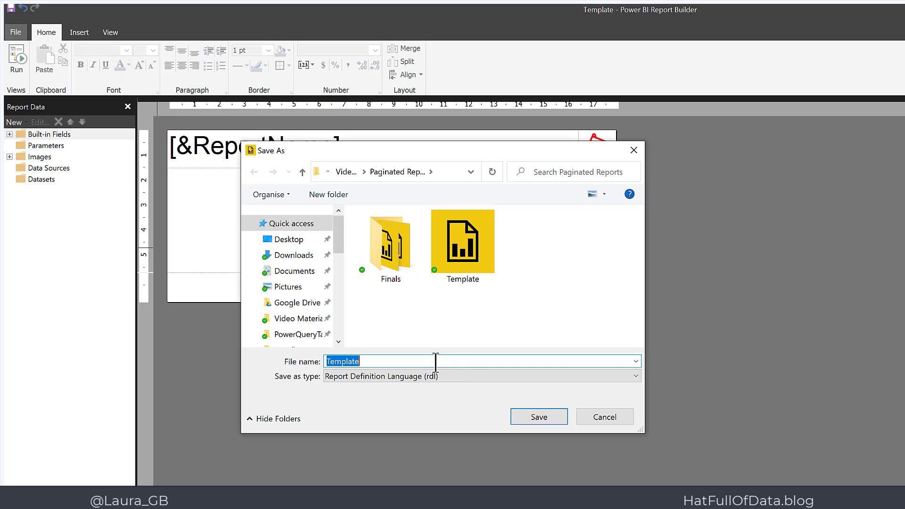
type("Gift")
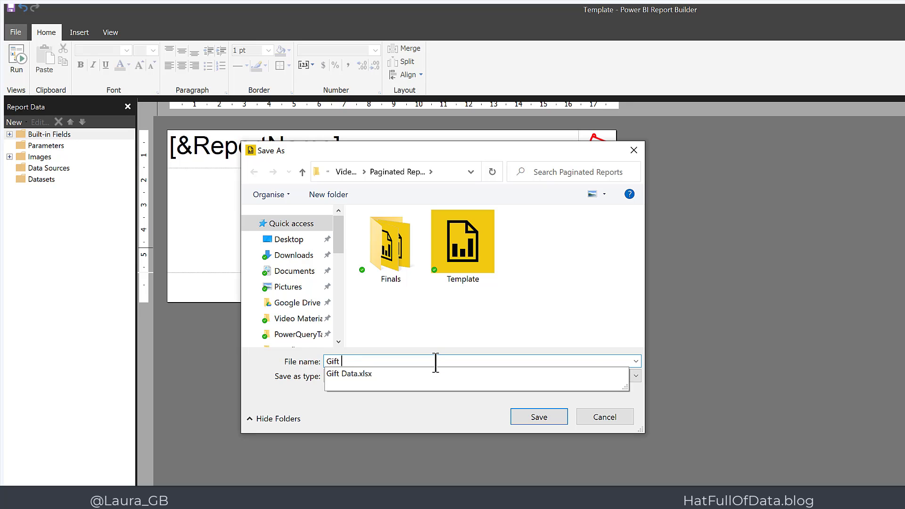
type(" List")
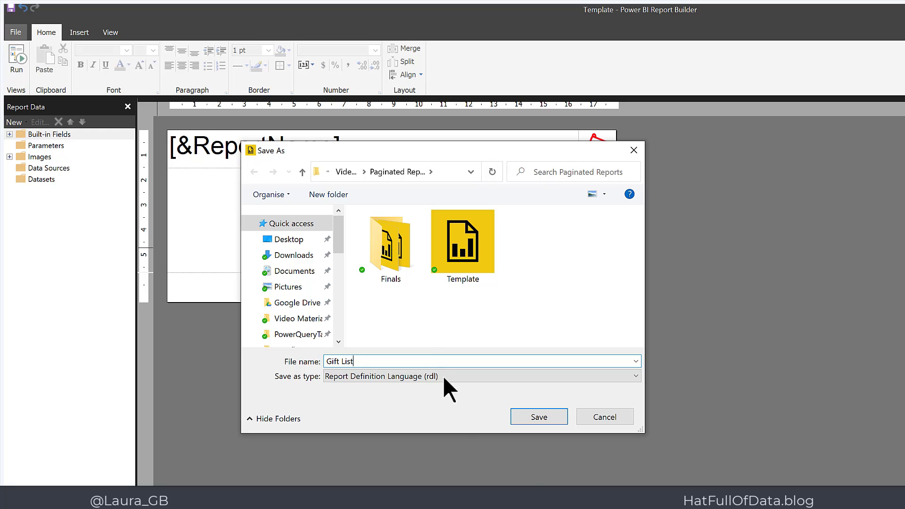
left_click(553, 413)
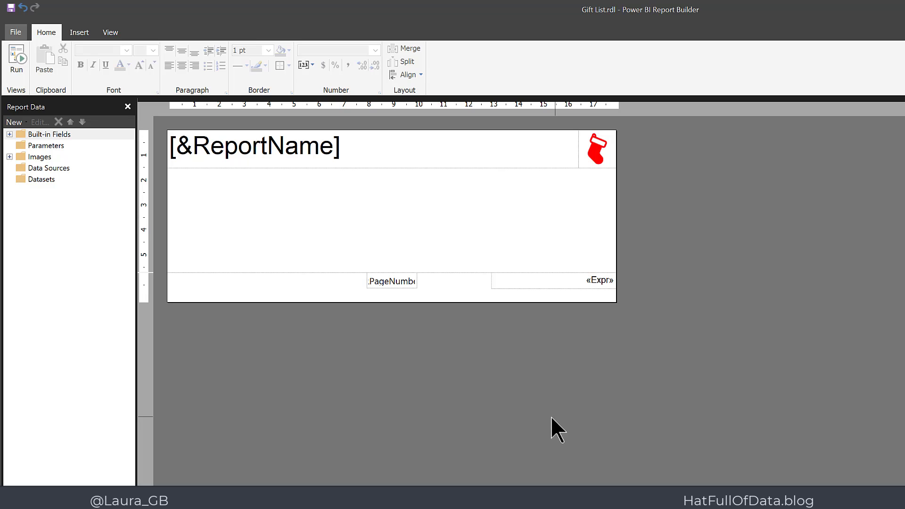
- Add an embedded data source named ChristmasGifts with connection type Microsoft Azure SQL Database
right_click(52, 166)
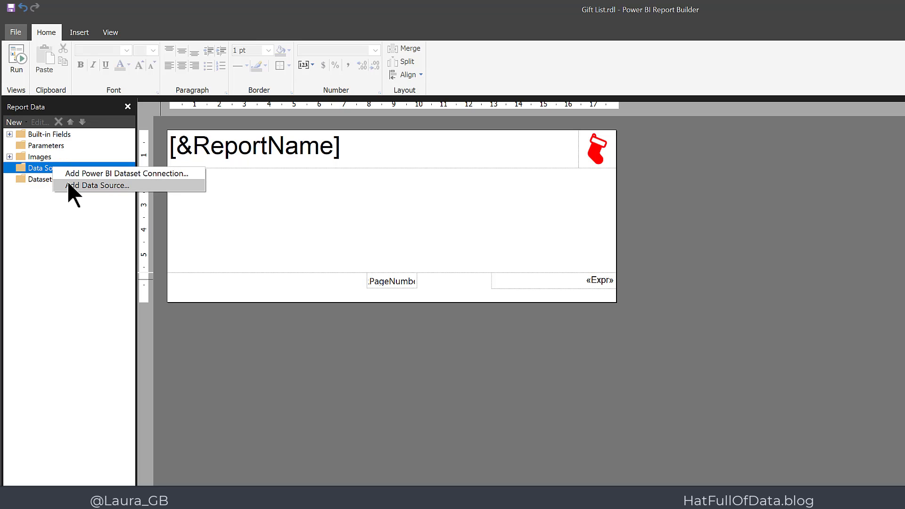
left_click(68, 184)
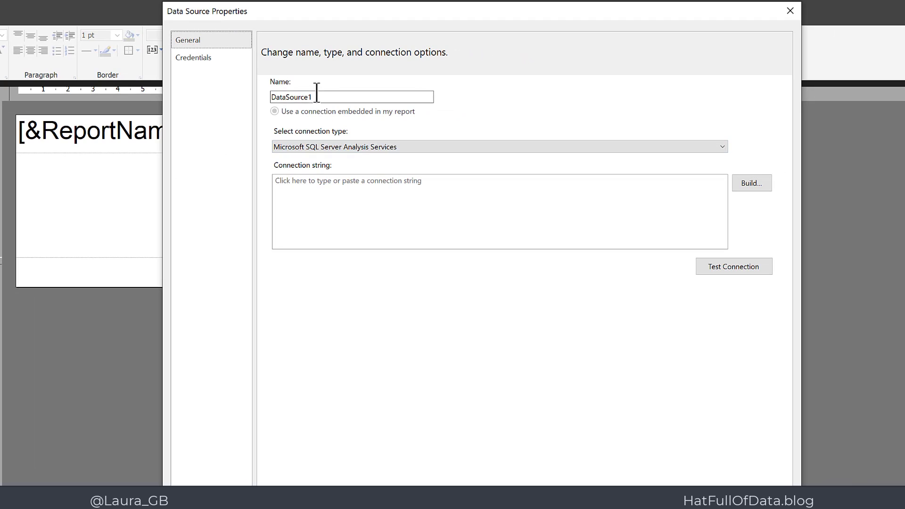
left_click_drag(314, 97, 259, 99)
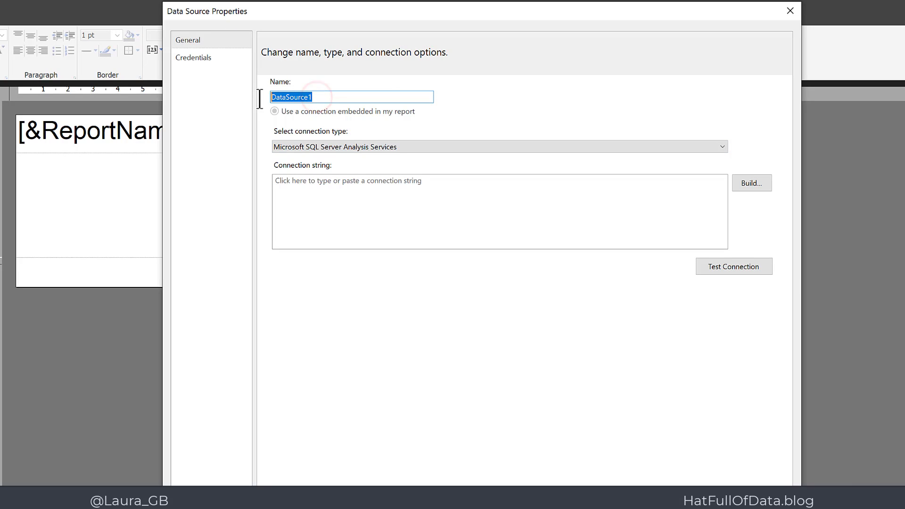
type("ChristmasGifts")
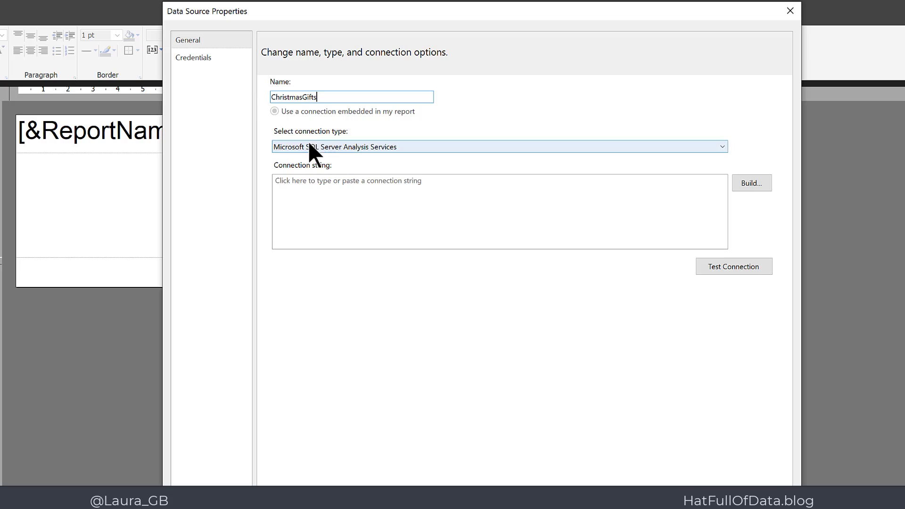
left_click(394, 146)
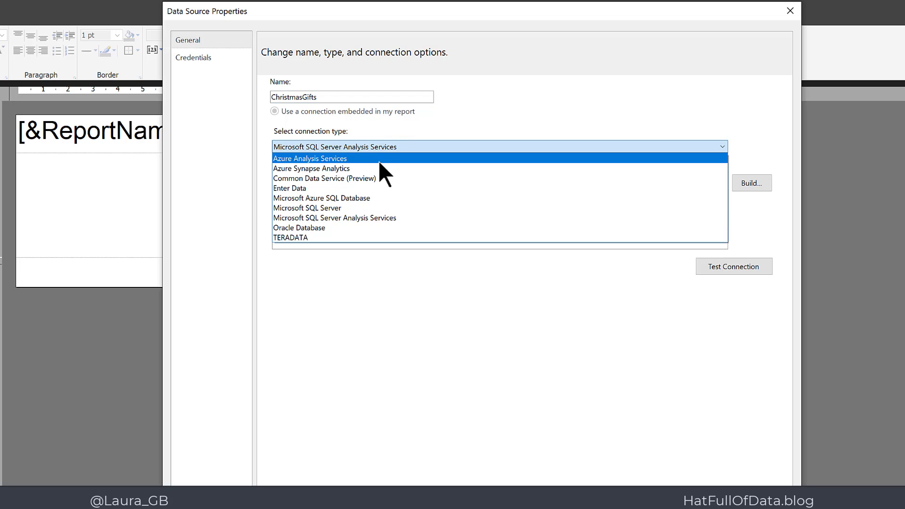
left_click(341, 197)
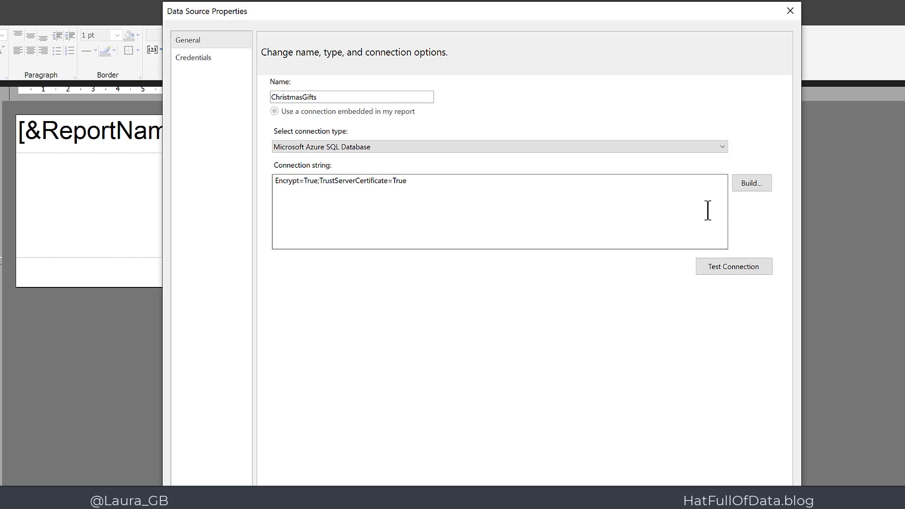
- Paste the server address and enter SQL Server Authentication user name and password, saving the password
left_click(761, 183)
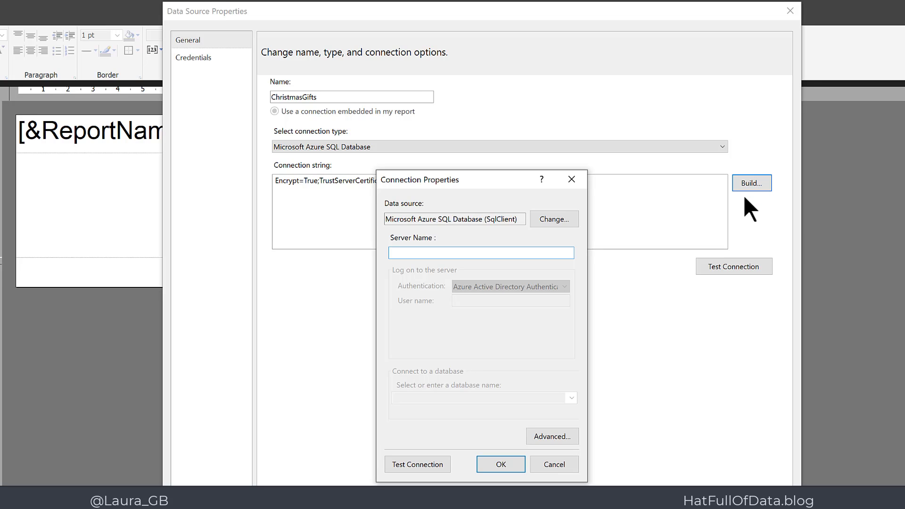
left_click(409, 254)
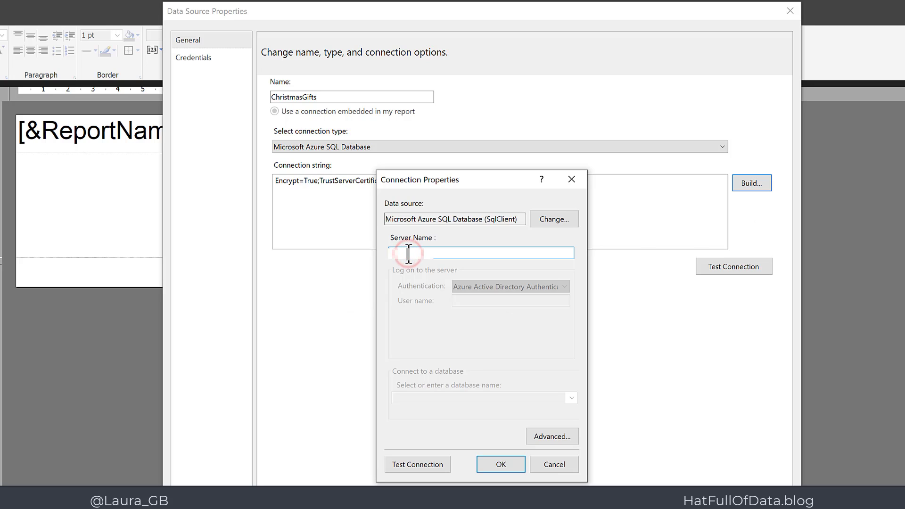
key("ctrl+v")
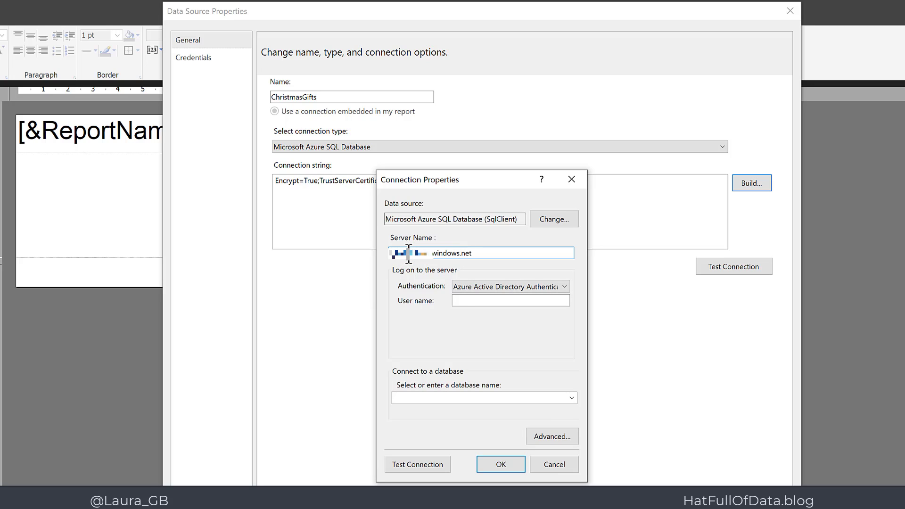
left_click(468, 285)
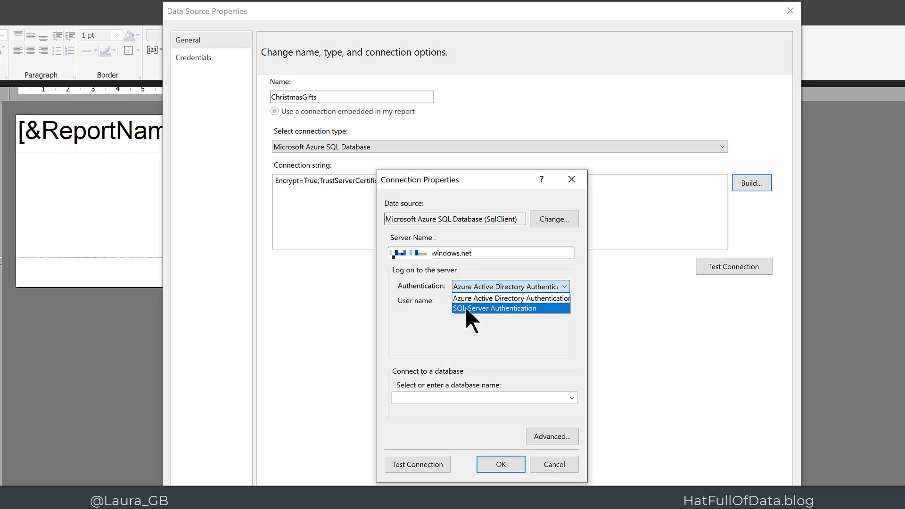
left_click(466, 308)
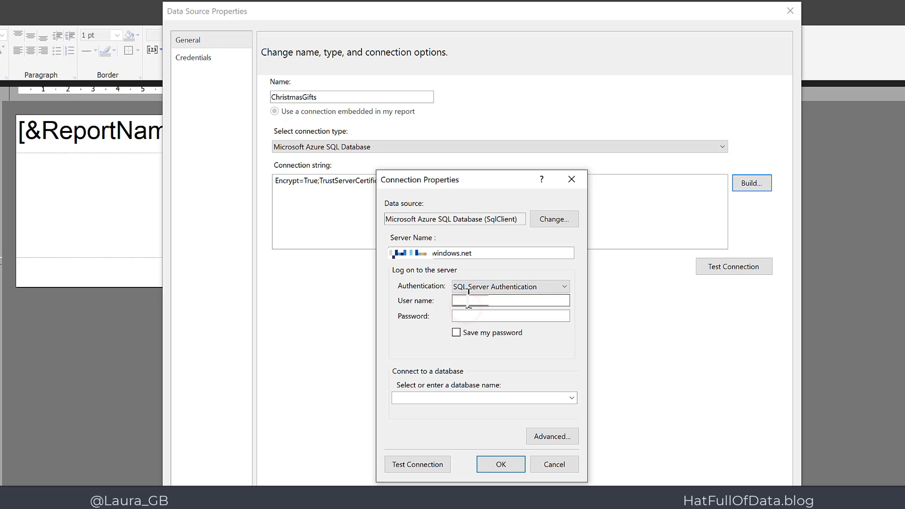
left_click(467, 300)
type("la")
key("Tab")
type("****")
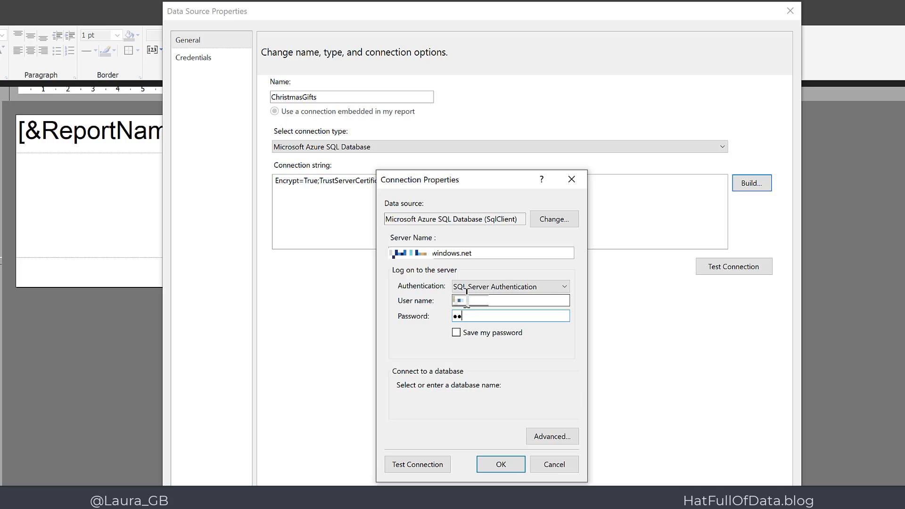
type("****")
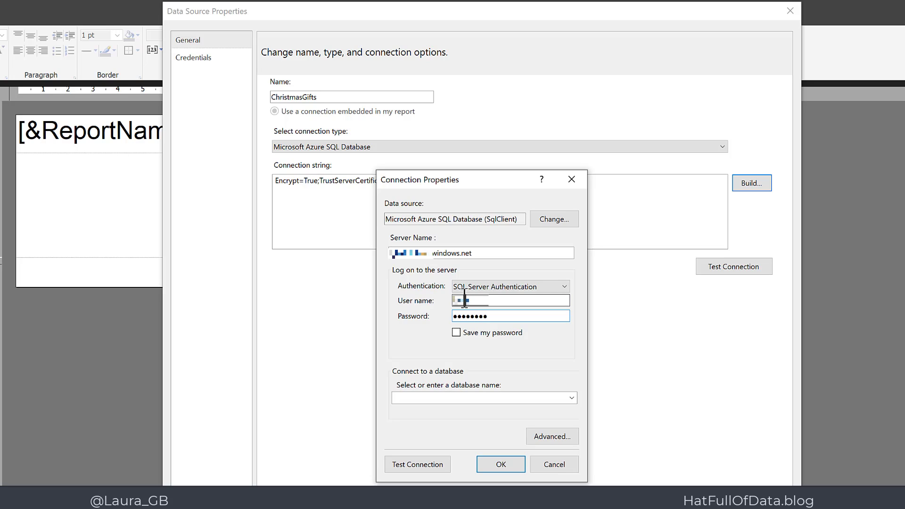
left_click(456, 332)
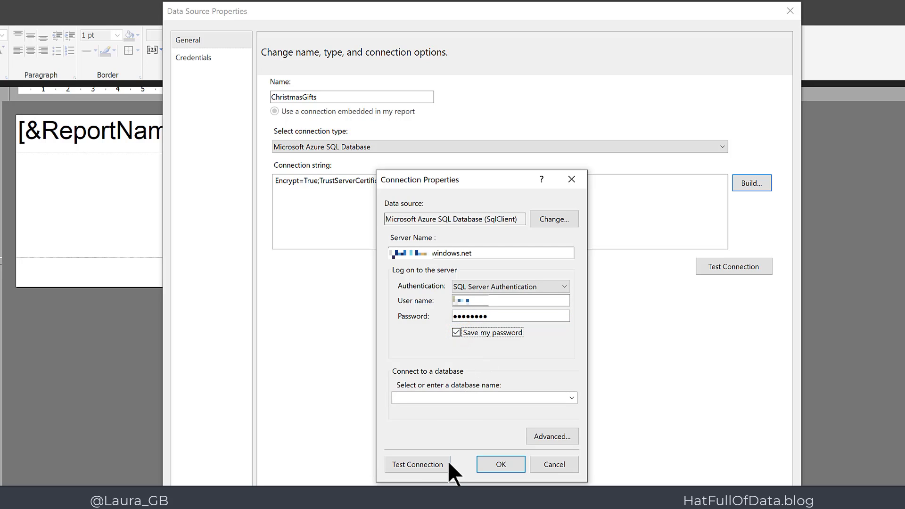
- Test the connection successfully and select the 12DaysChristmas database
left_click(418, 470)
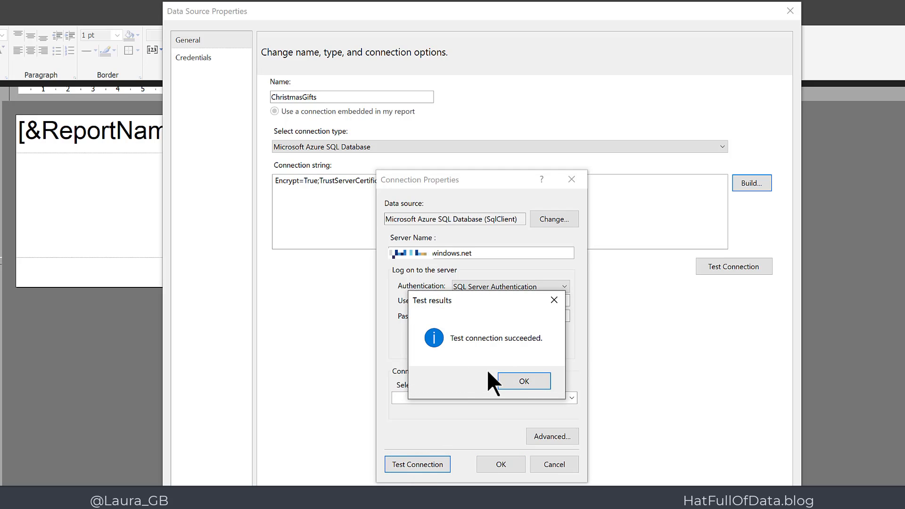
left_click(505, 380)
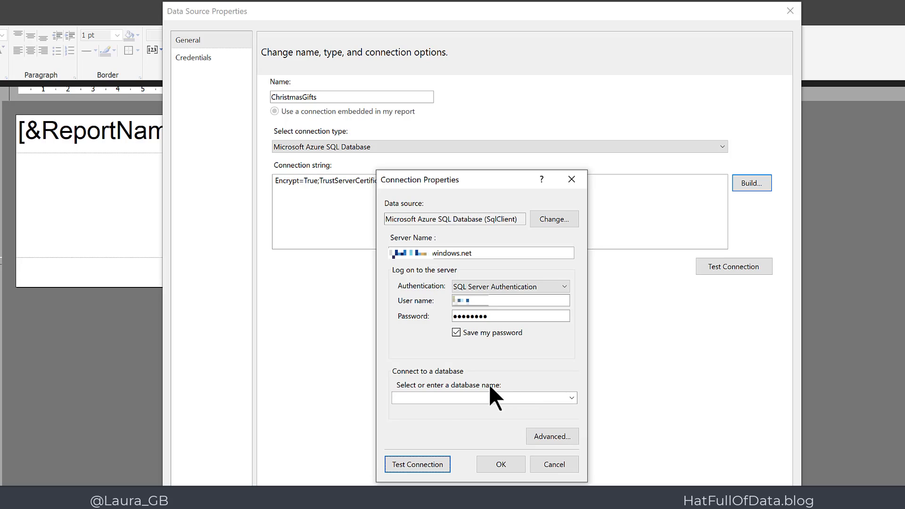
left_click(571, 397)
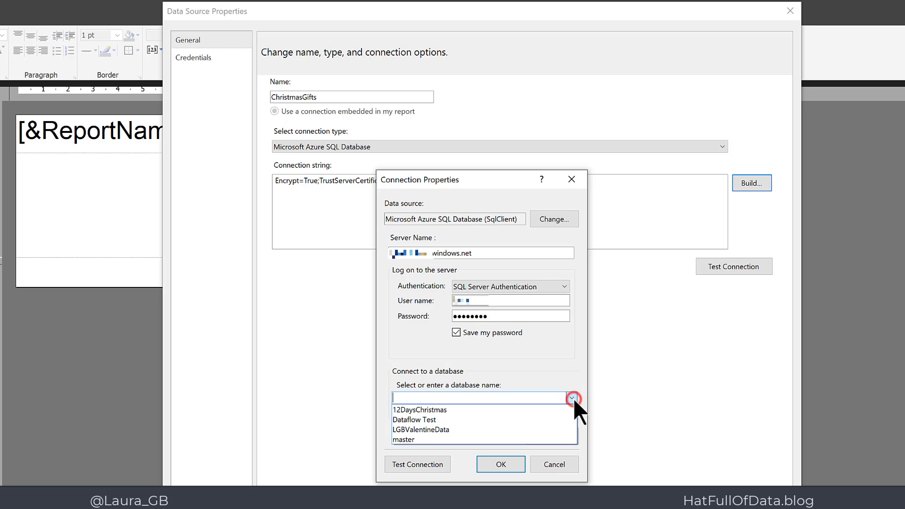
left_click(437, 409)
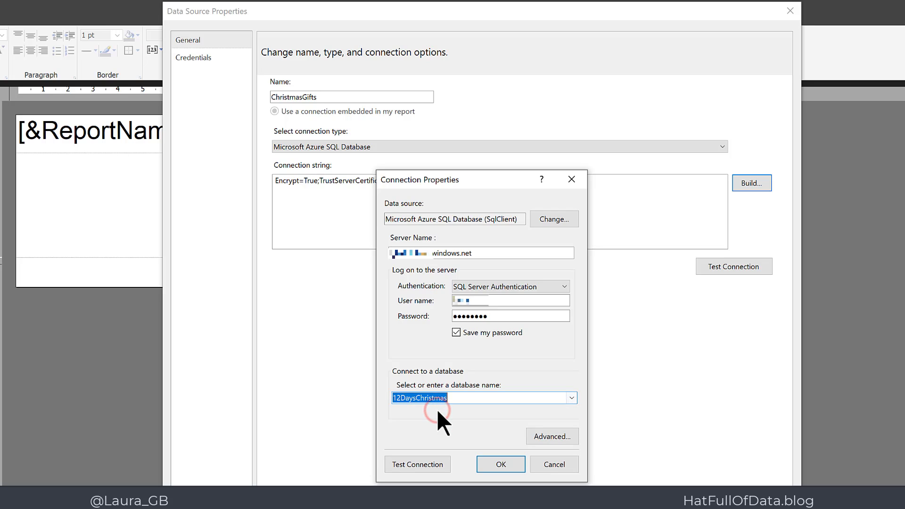
- Confirm both property dialogs to add ChristmasGifts, and select the Datasets folder
left_click(488, 465)
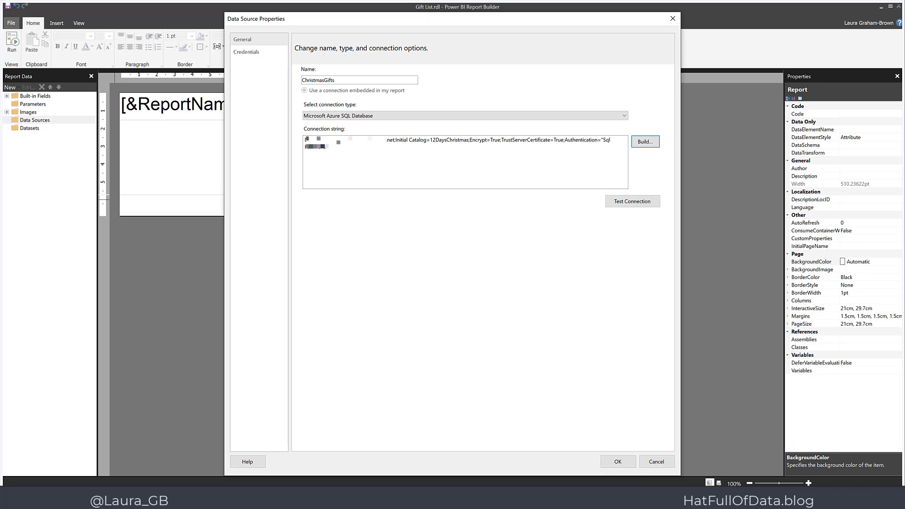
left_click(618, 462)
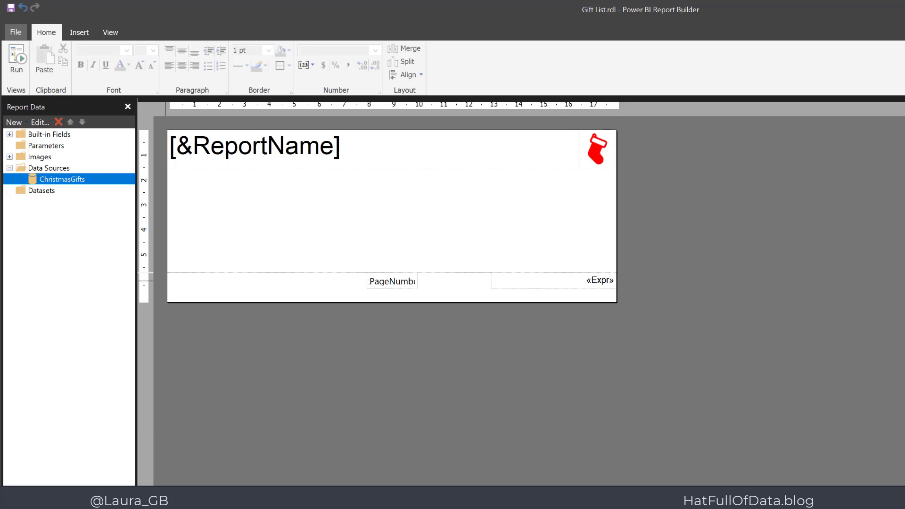
left_click(46, 190)
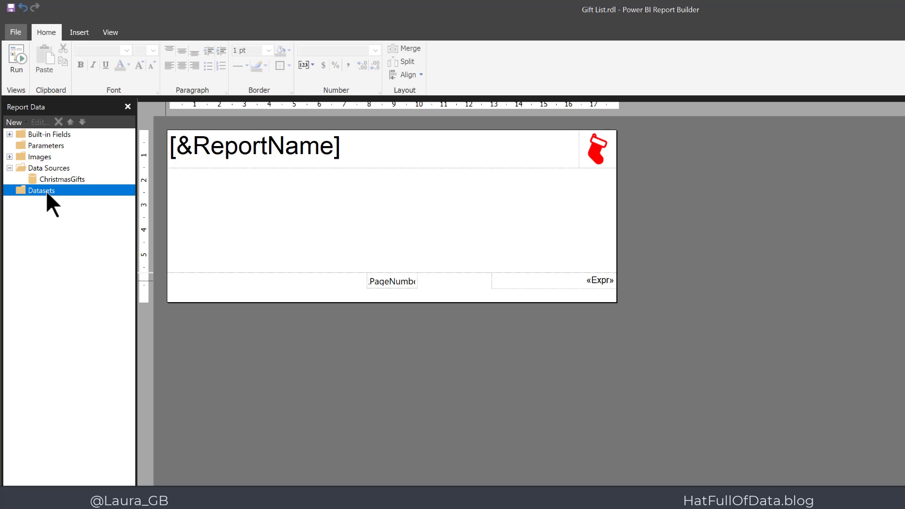
- Create a dataset named GiftList that uses the ChristmasGifts data source
right_click(46, 190)
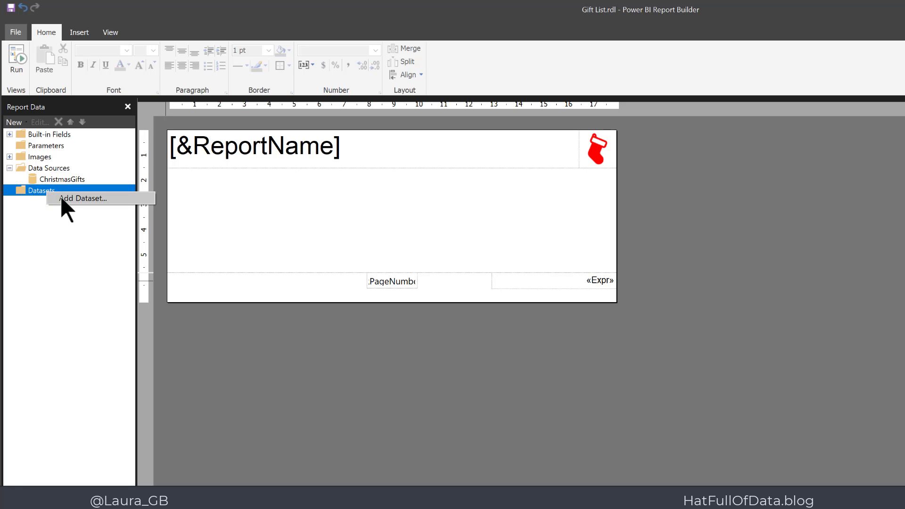
left_click(62, 197)
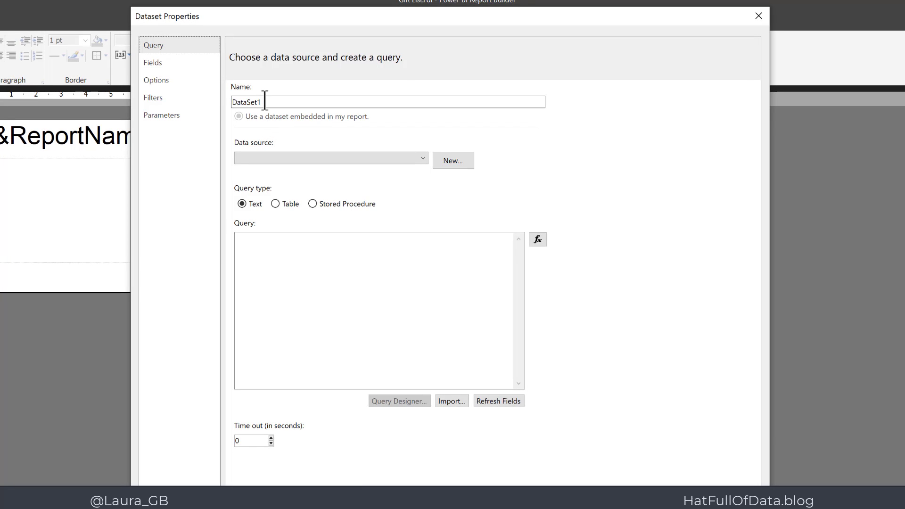
double_click(262, 102)
type("GiftList")
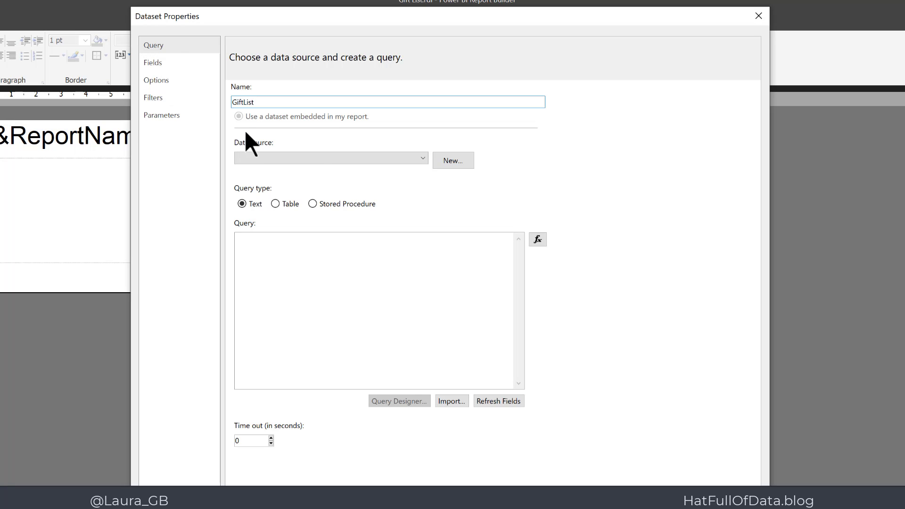
left_click(422, 158)
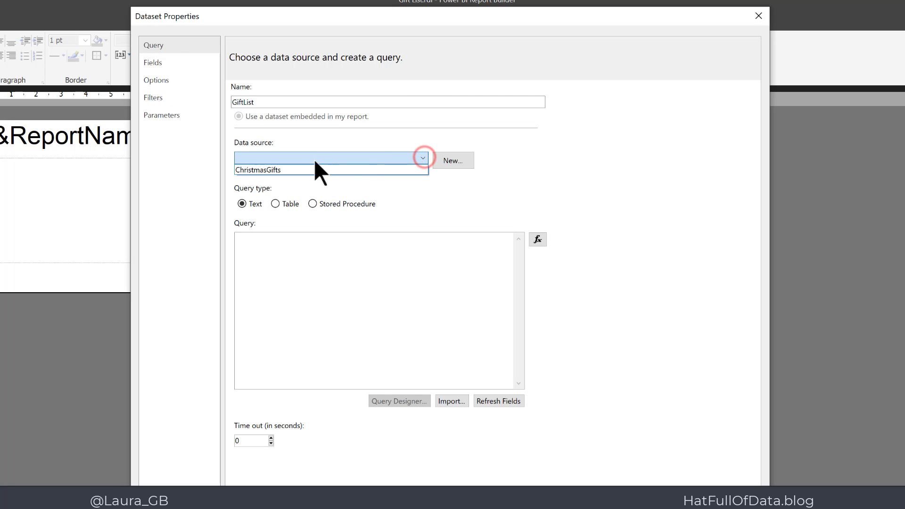
left_click(289, 169)
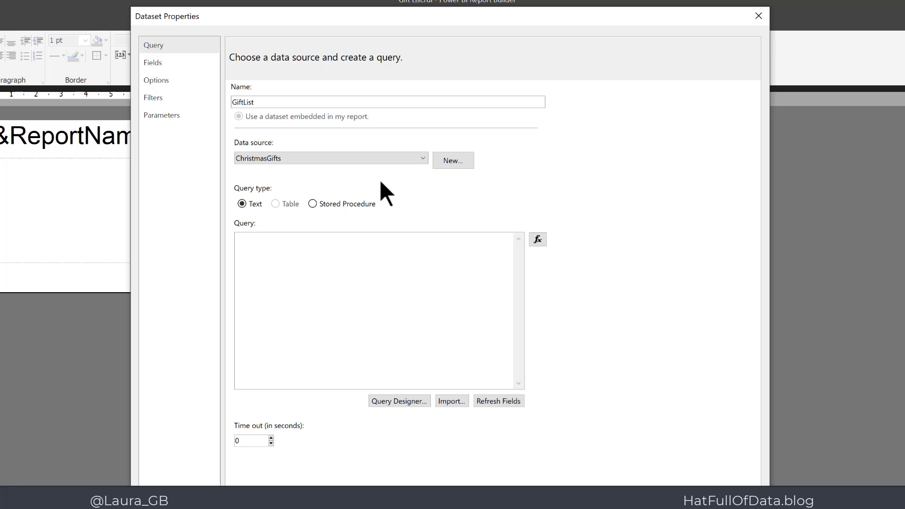
- In Query Designer, select all Gifts table fields (GiftID, Gift, Type, Cost) and run the query
left_click(403, 401)
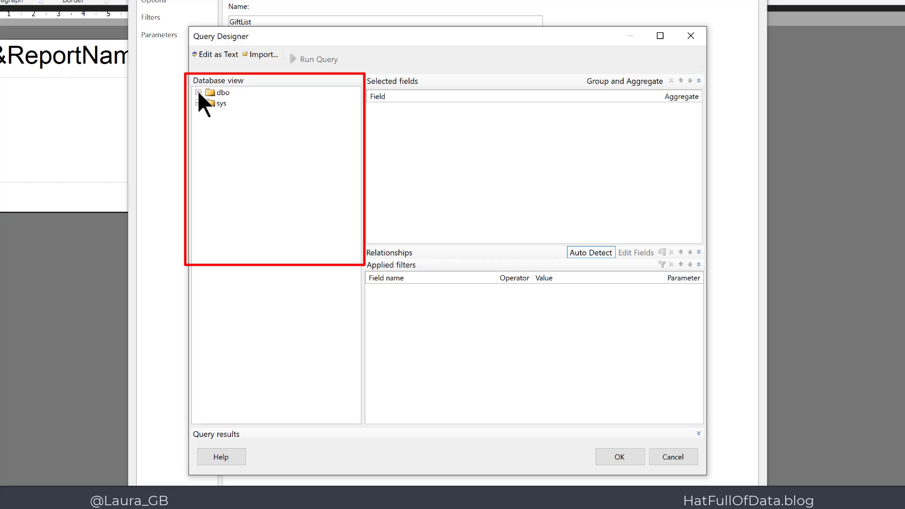
left_click(198, 92)
left_click(210, 103)
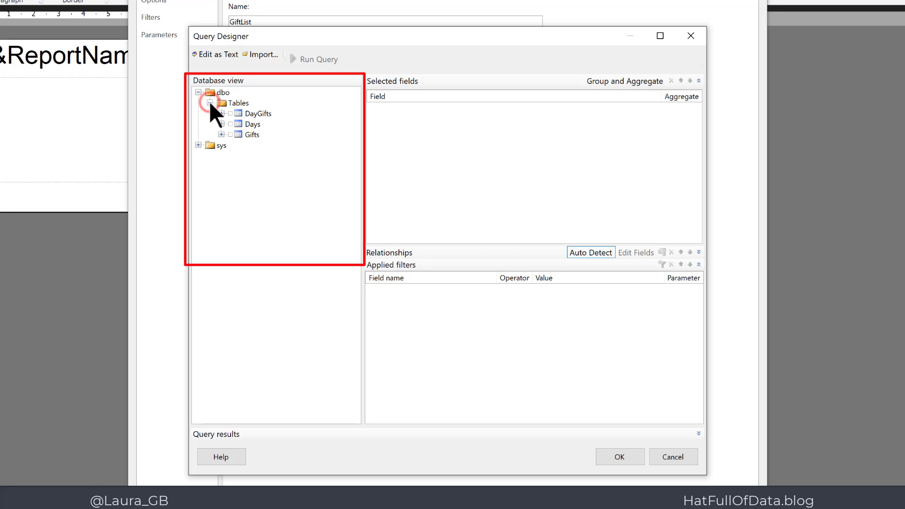
left_click(221, 135)
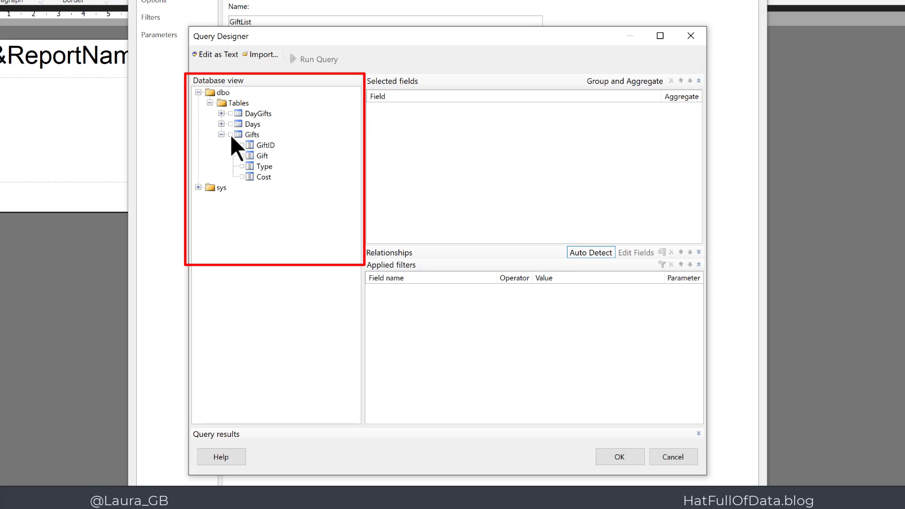
left_click(231, 135)
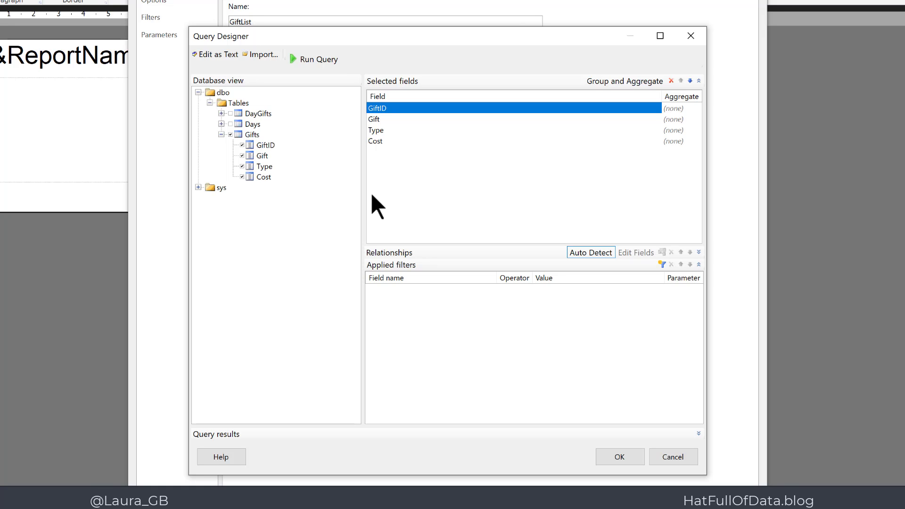
left_click(310, 61)
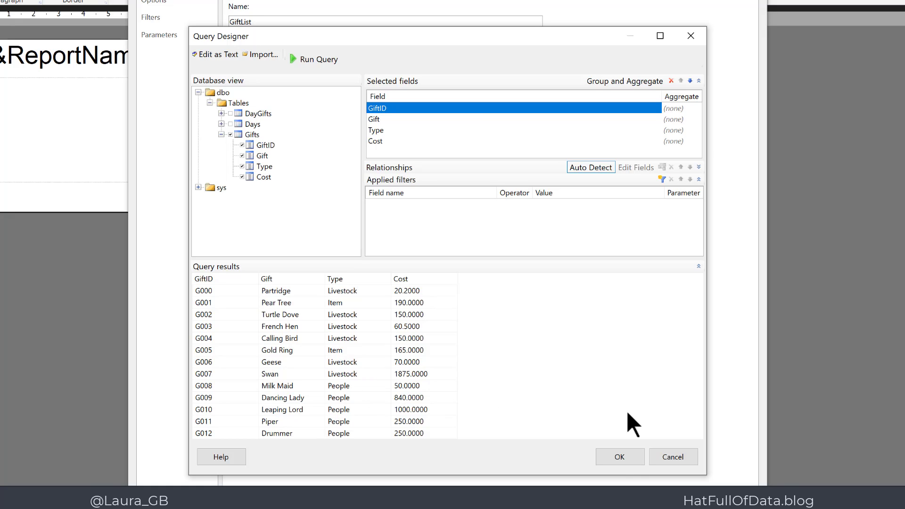
- Accept the query and confirm Dataset Properties to create GiftList
left_click(622, 457)
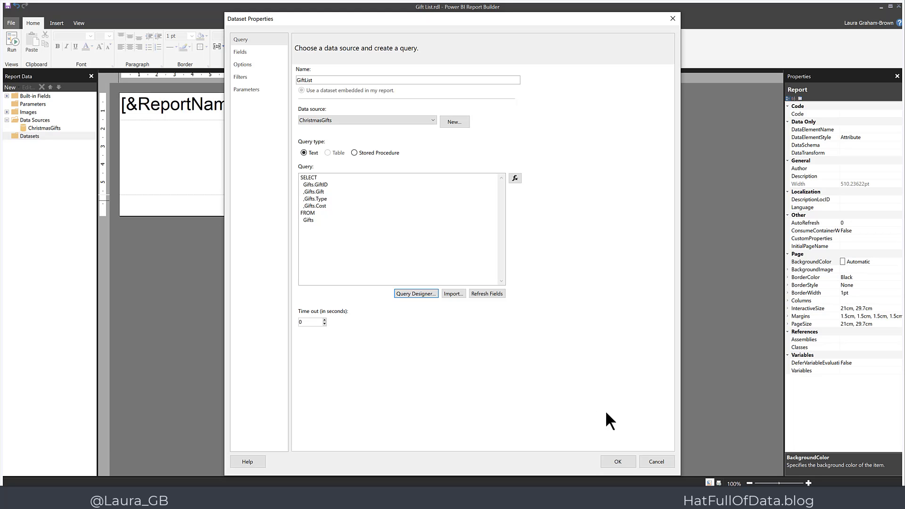
left_click(617, 462)
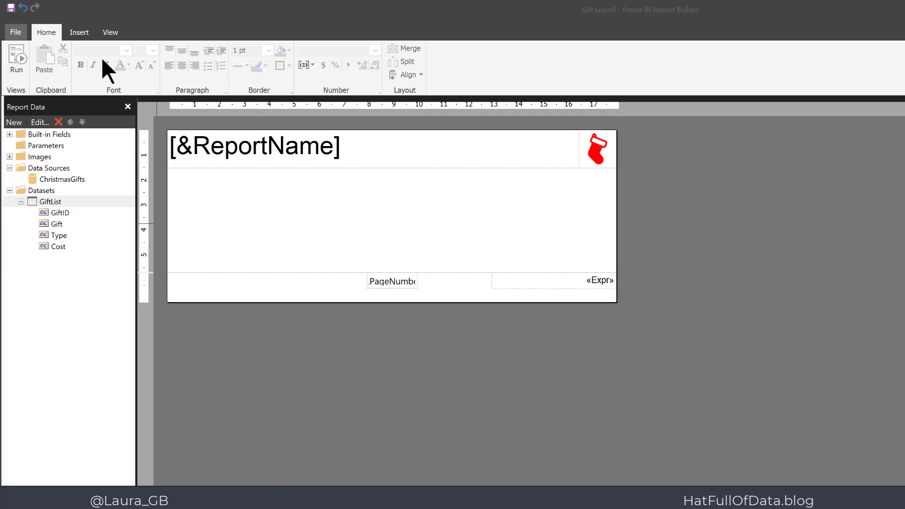
- Launch the Table Wizard with GiftList as the table's dataset
left_click(79, 33)
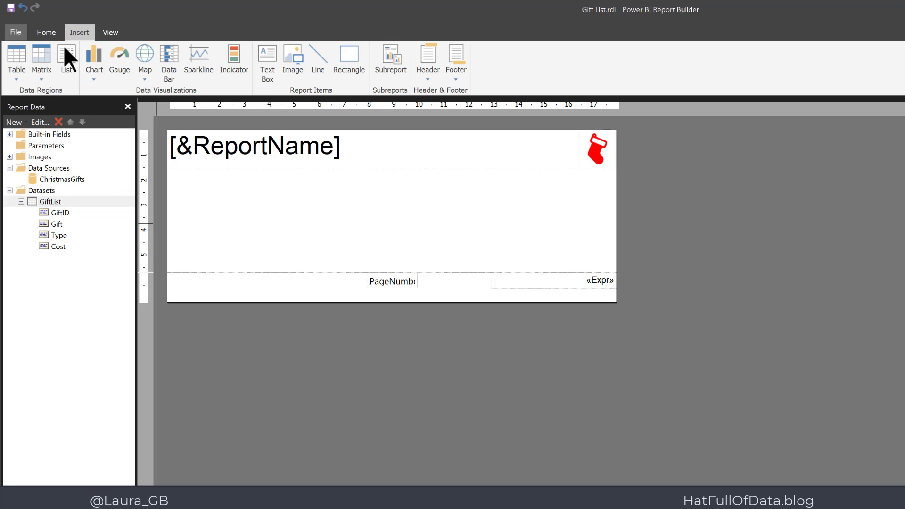
left_click(16, 75)
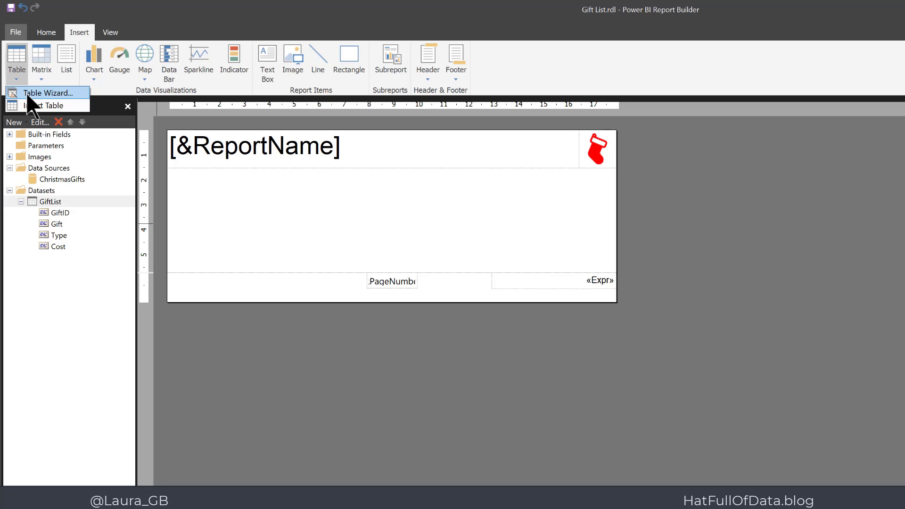
left_click(26, 92)
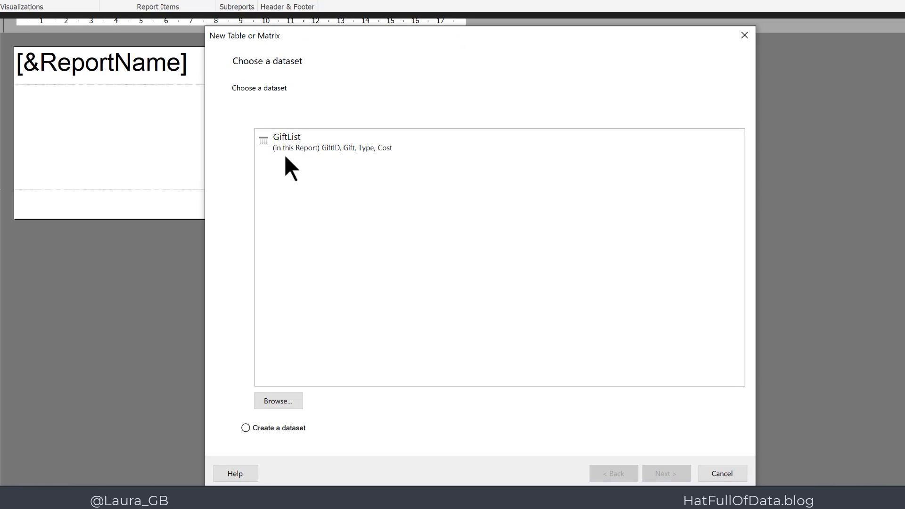
left_click(355, 140)
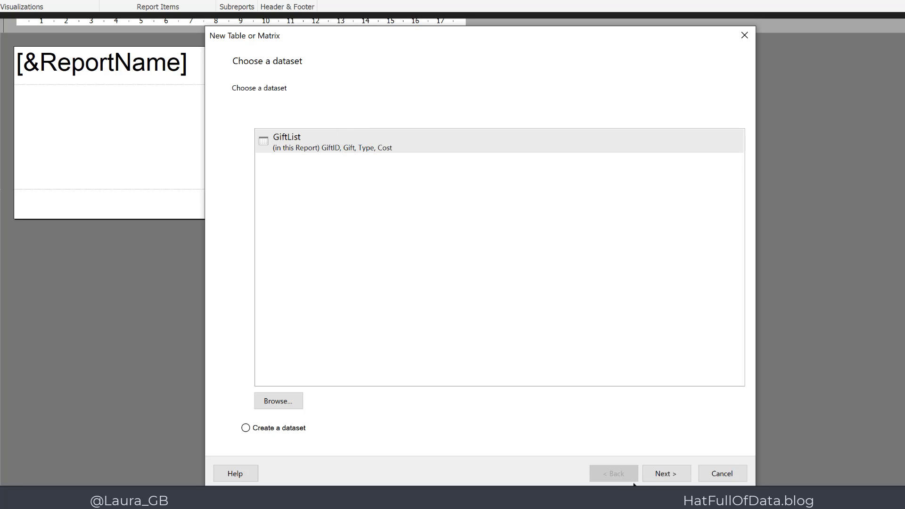
left_click(671, 478)
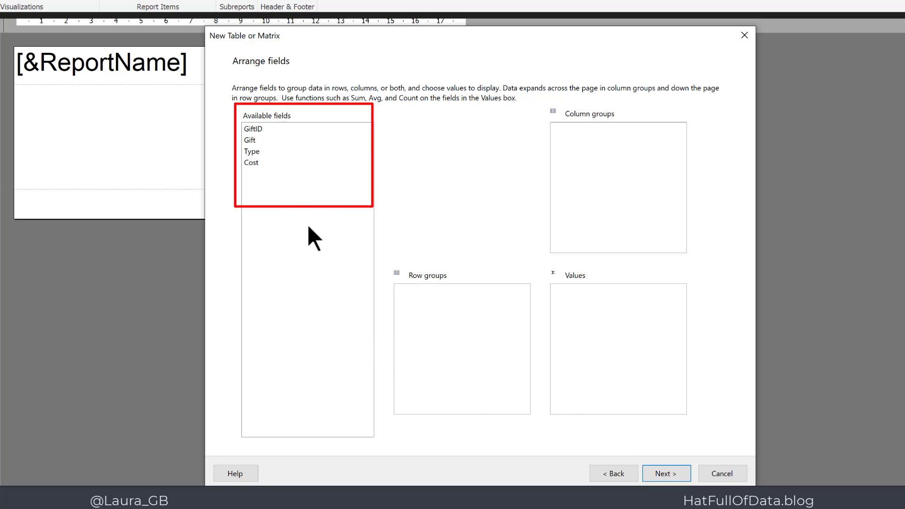
- Add GiftID, Gift, Type and Cost as table values and finish the wizard
left_click(264, 128)
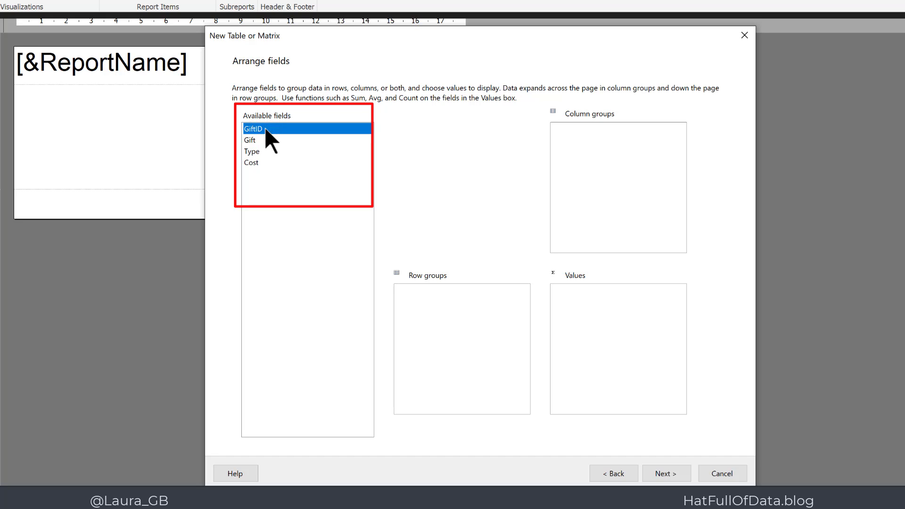
left_click(256, 162, "shift")
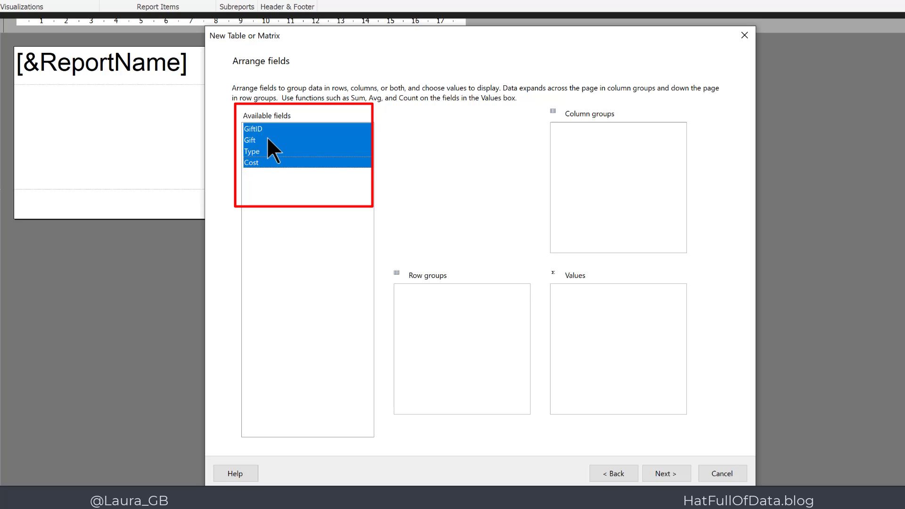
left_click_drag(267, 134, 595, 321)
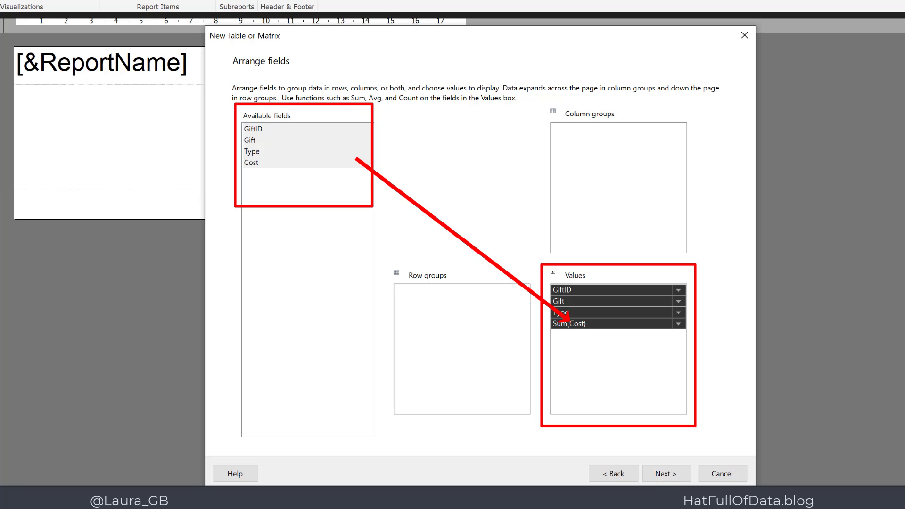
left_click(665, 473)
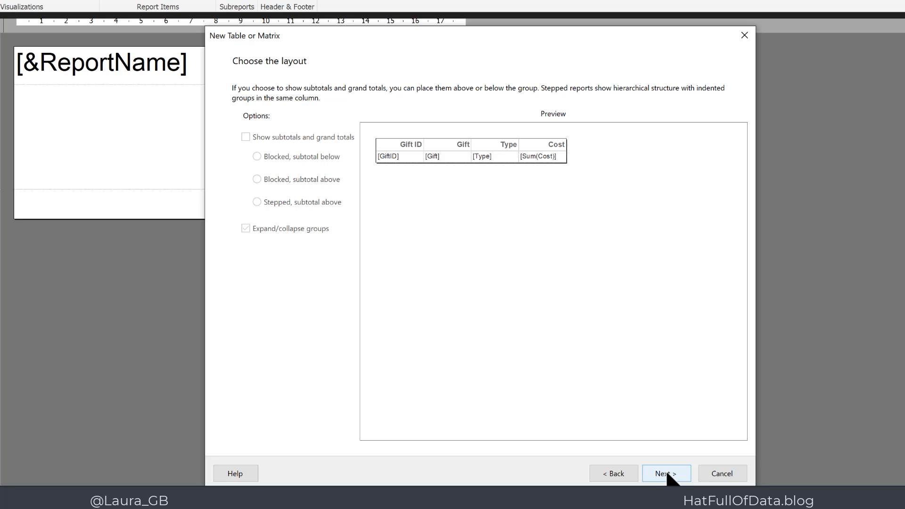
left_click(668, 476)
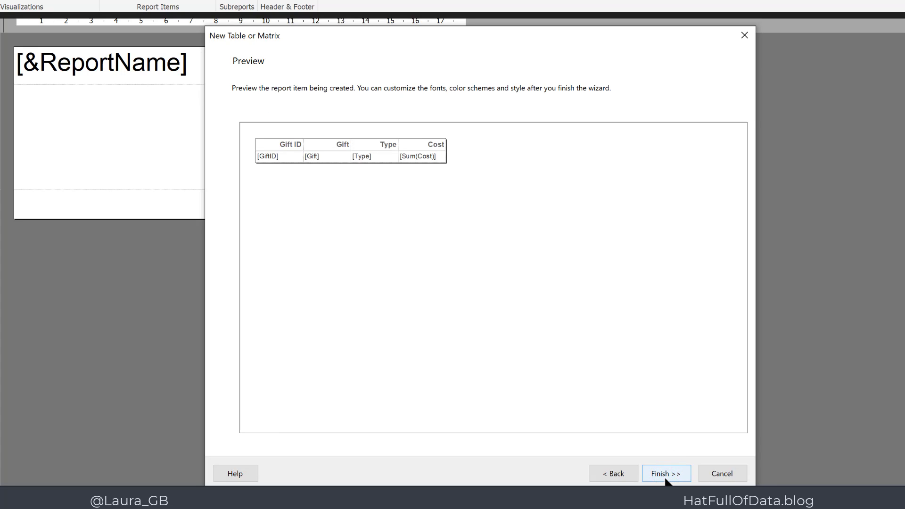
left_click(666, 476)
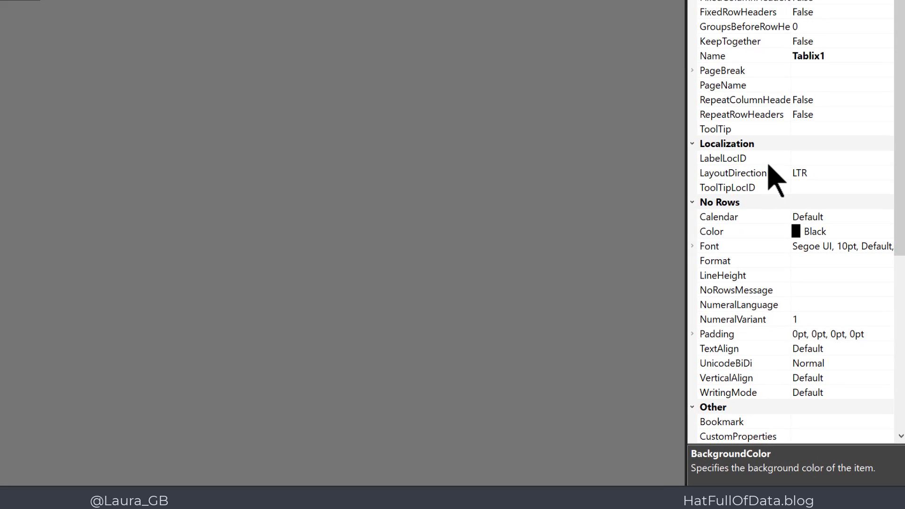
- Set the table's Location to Left 0 and Top 1.5cm in Properties
scroll(835, 304, "down", 1)
scroll(772, 174, "down", 5)
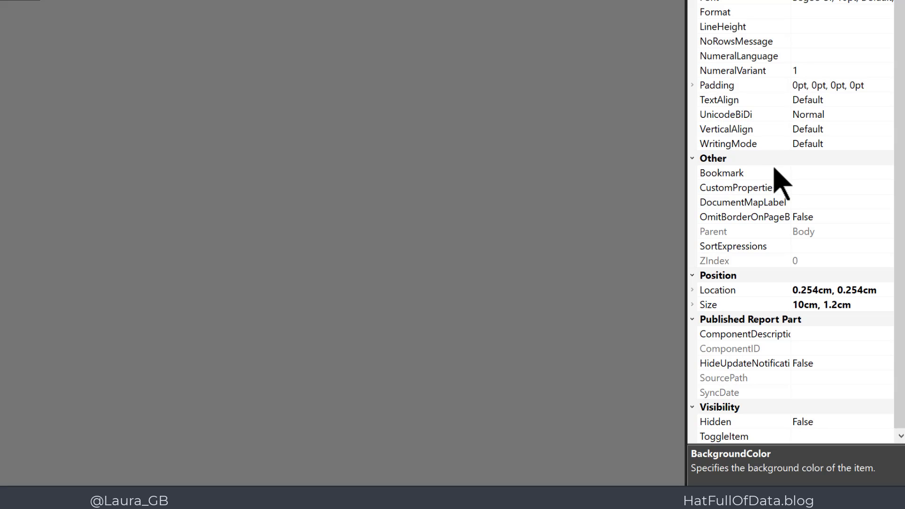
left_click(694, 278)
scroll(697, 307, "up", 1)
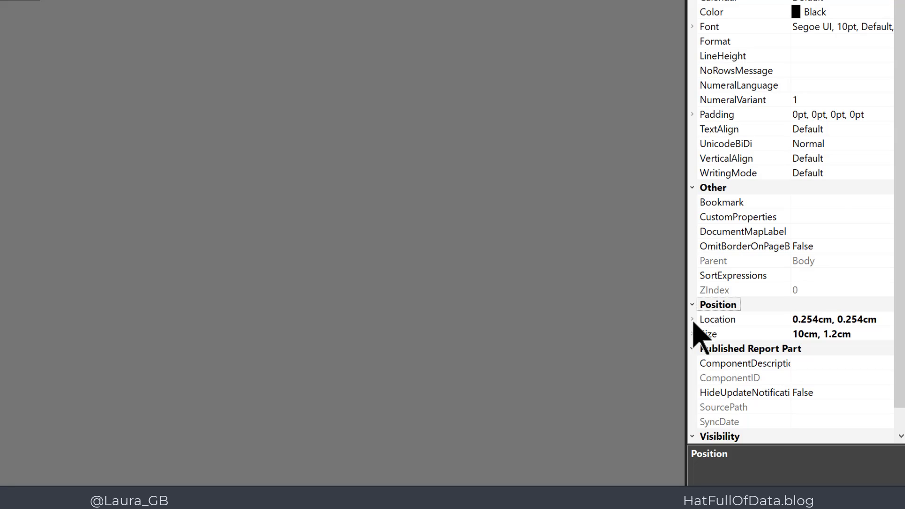
left_click(692, 320)
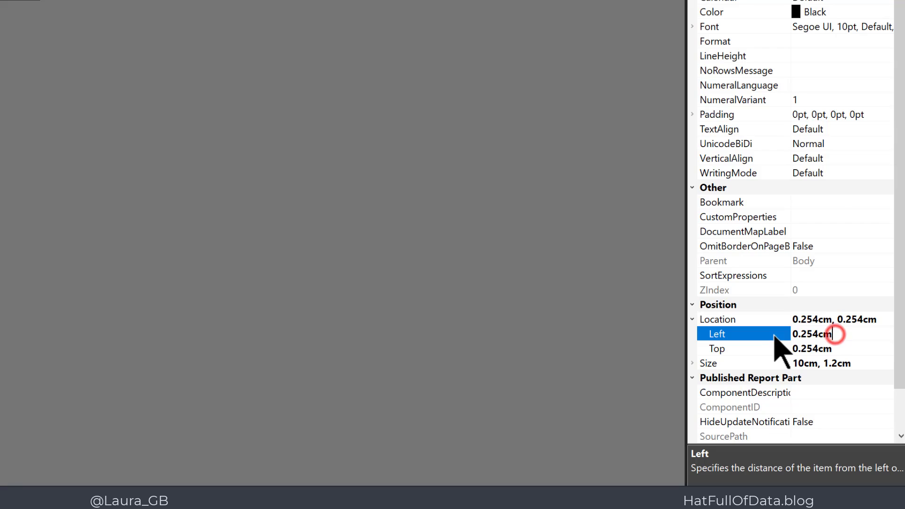
left_click(834, 334)
left_click_drag(847, 333, 759, 335)
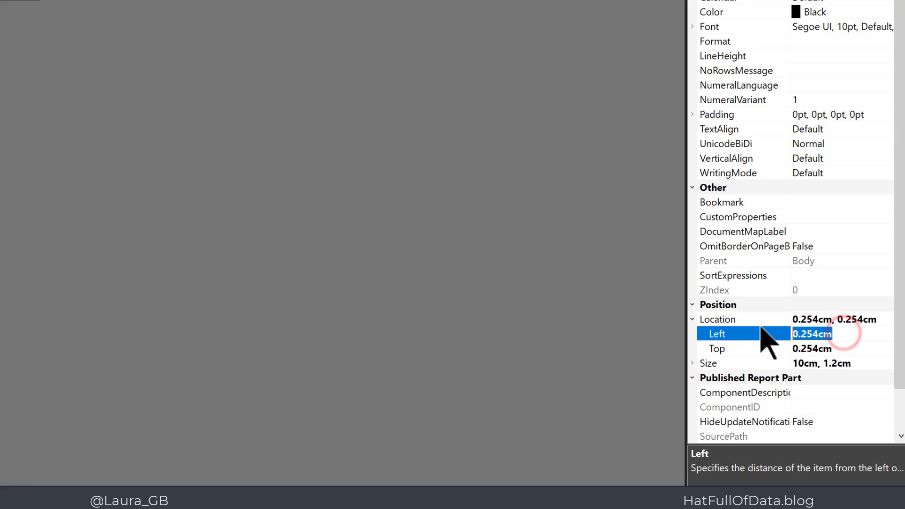
type("0")
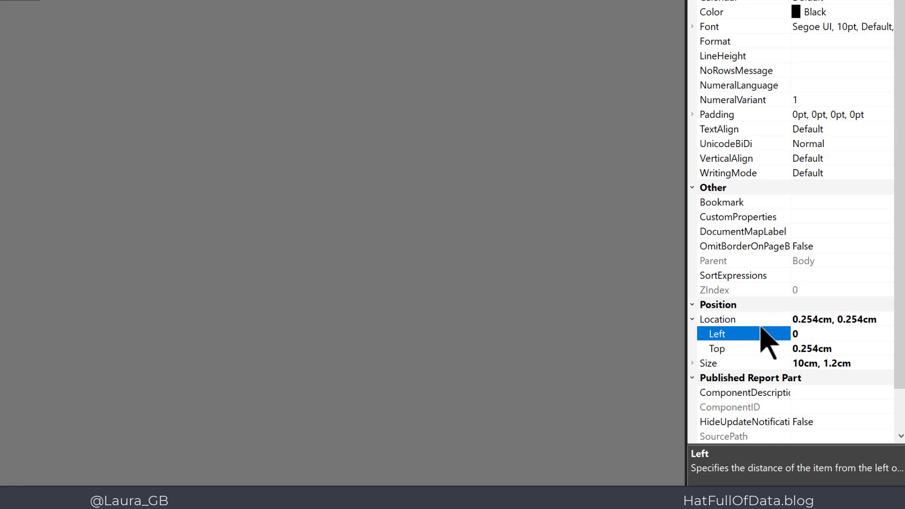
key("Return")
left_click(837, 348)
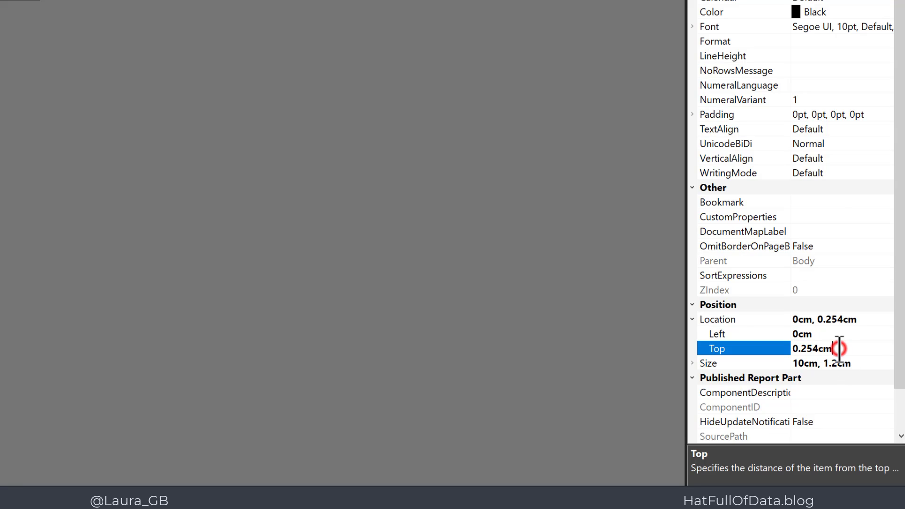
left_click_drag(837, 348, 769, 348)
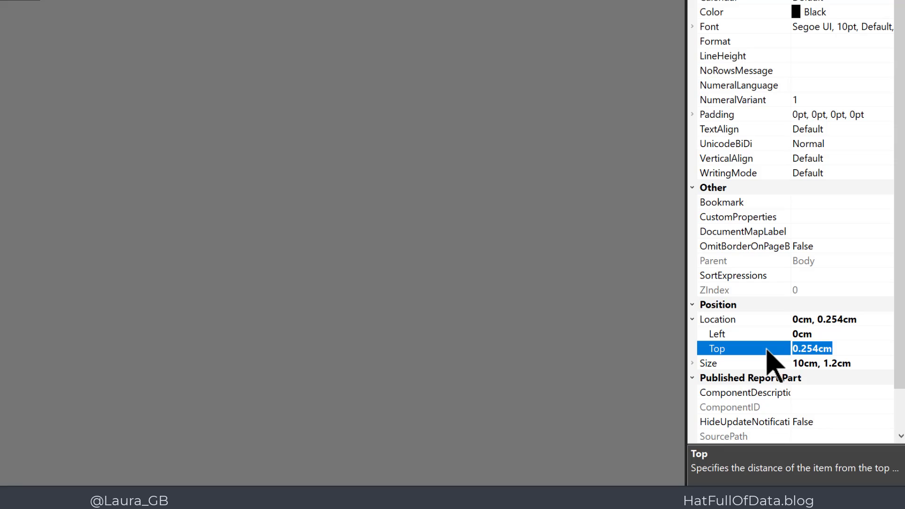
type("1.5")
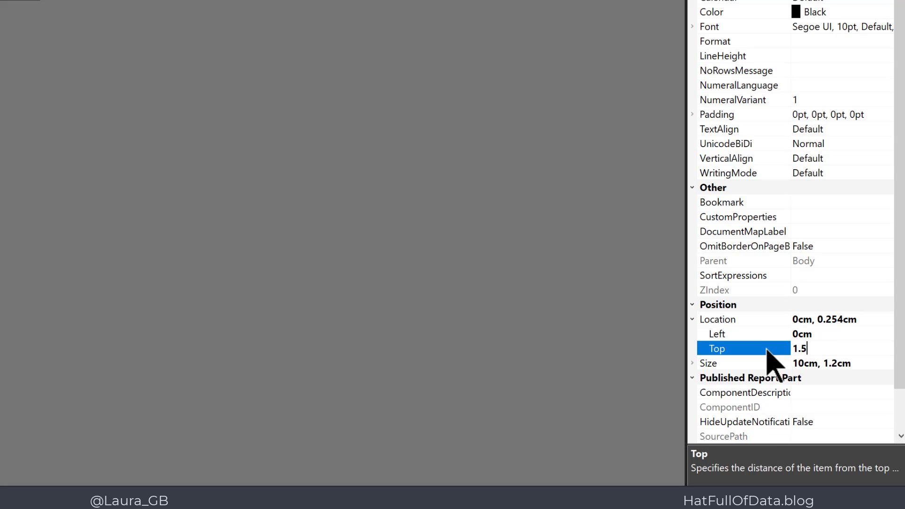
key("Return")
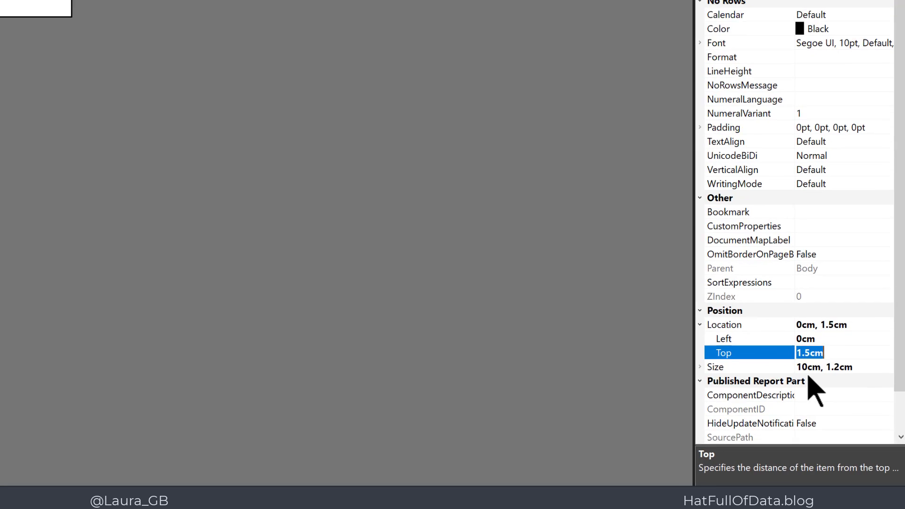
left_click(204, 265)
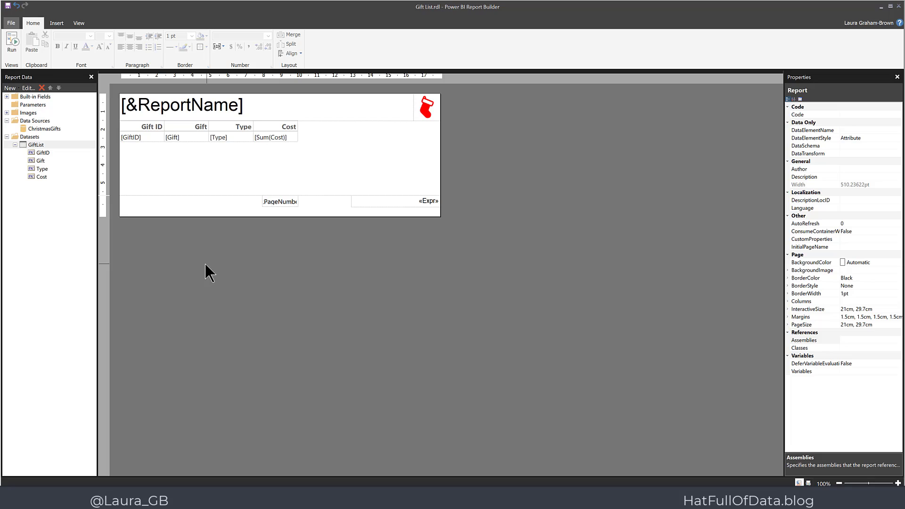
- Run the report and view it in Print Layout showing gift rows G000–G012
left_click(13, 48)
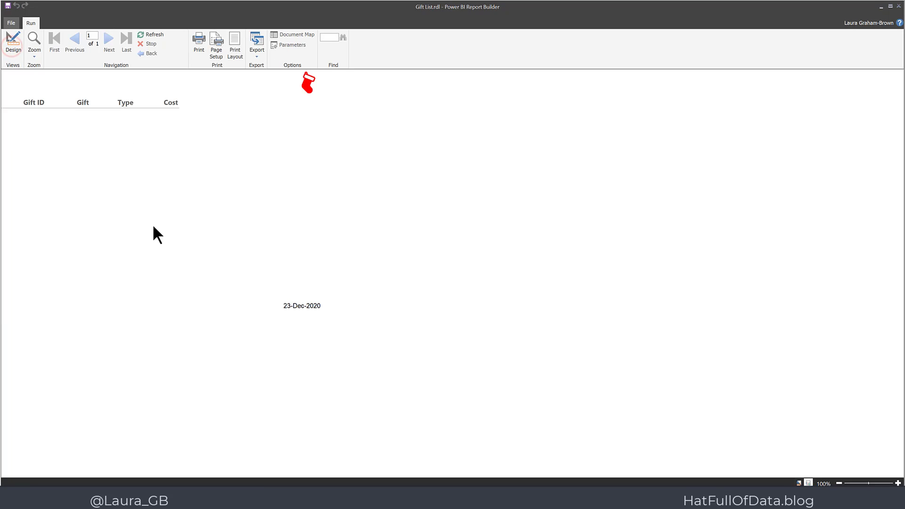
left_click(234, 52)
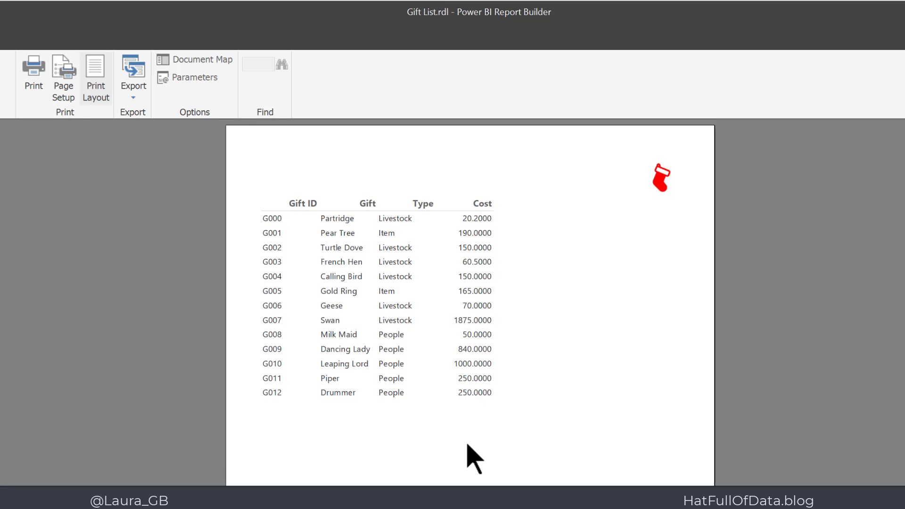
- Back in Design view, left-align the Gift ID, Gift and Type header cells and drag the Gift column wider
left_click(6, 61)
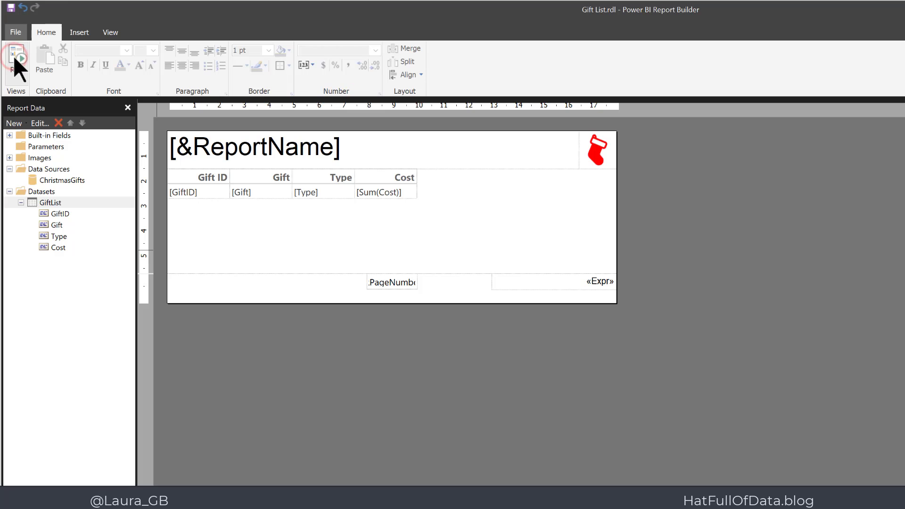
left_click(186, 178)
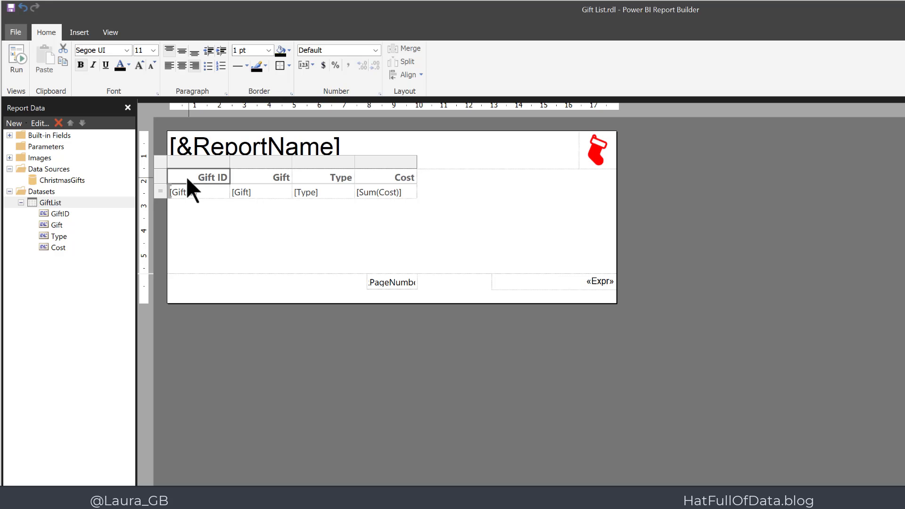
left_click(253, 177)
left_click(322, 176)
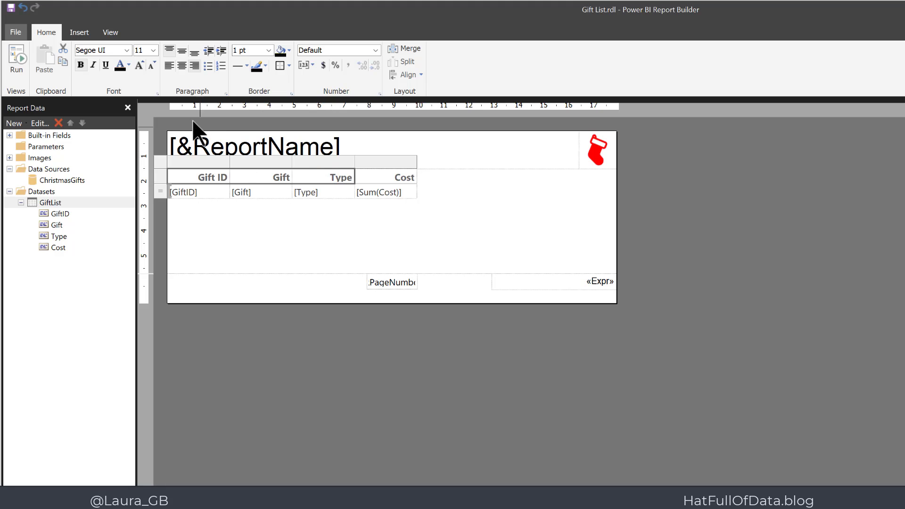
left_click(169, 66)
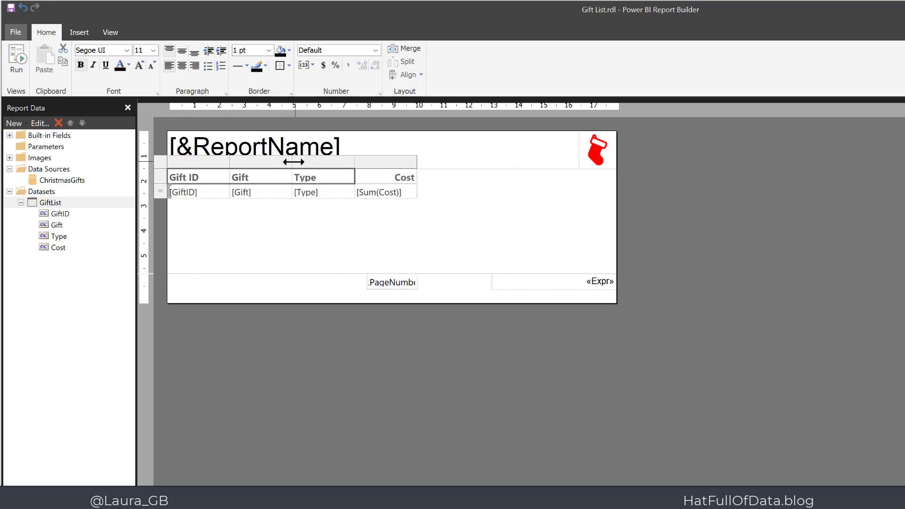
left_click_drag(293, 161, 350, 164)
left_click(396, 229)
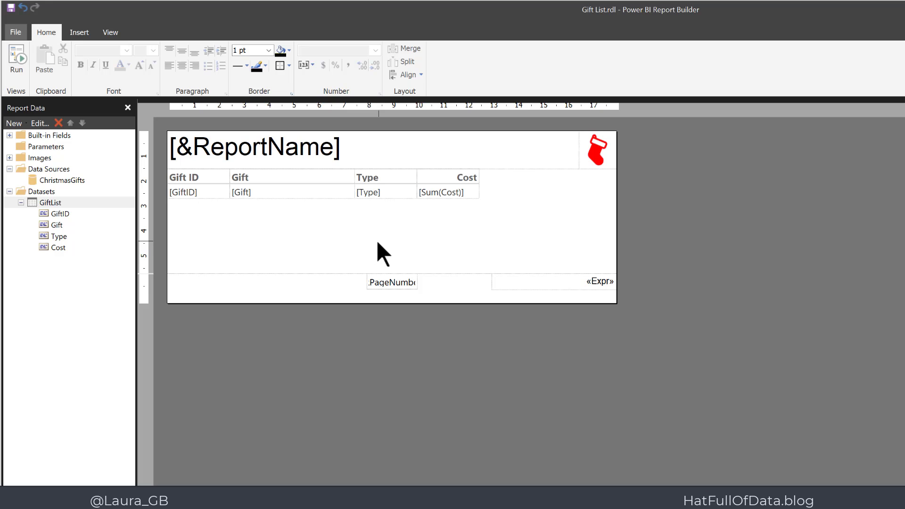
- Give the [Sum(Cost)] placeholder Currency format with £, two decimals and a 1000 separator
left_click(437, 194)
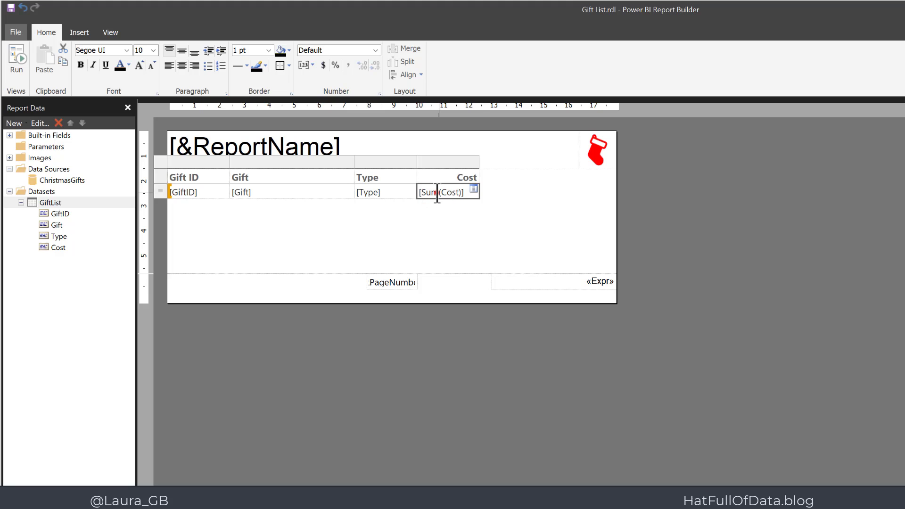
left_click(437, 192)
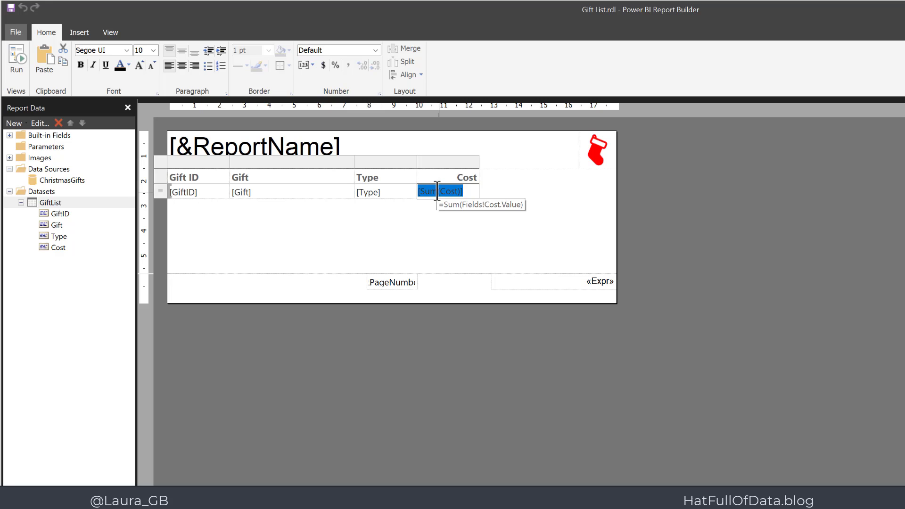
right_click(437, 191)
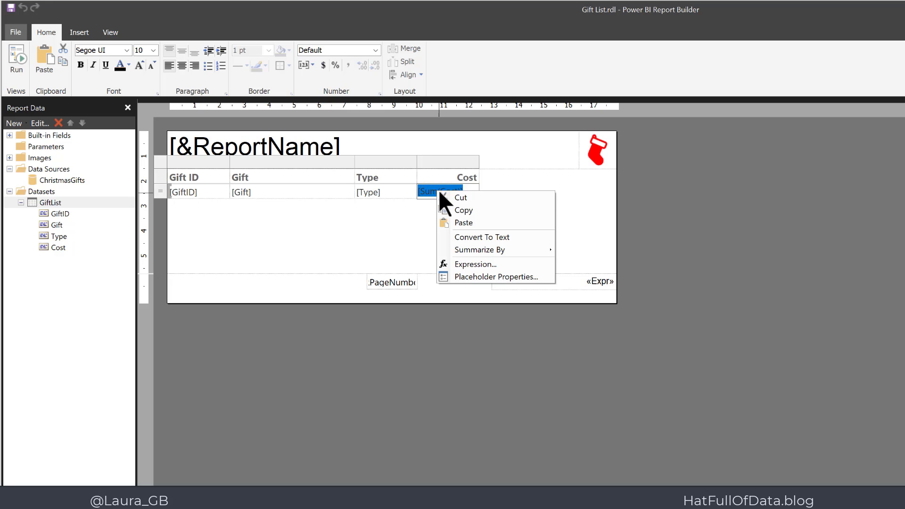
left_click(468, 276)
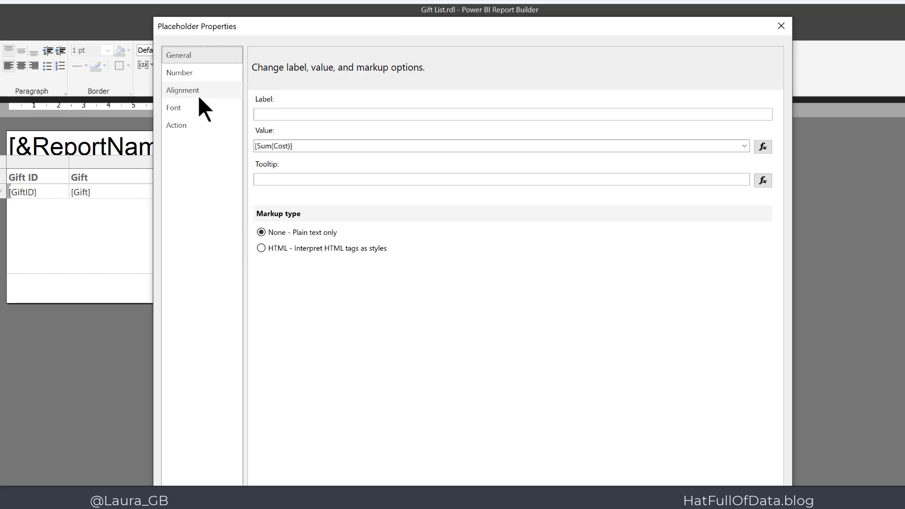
left_click(189, 75)
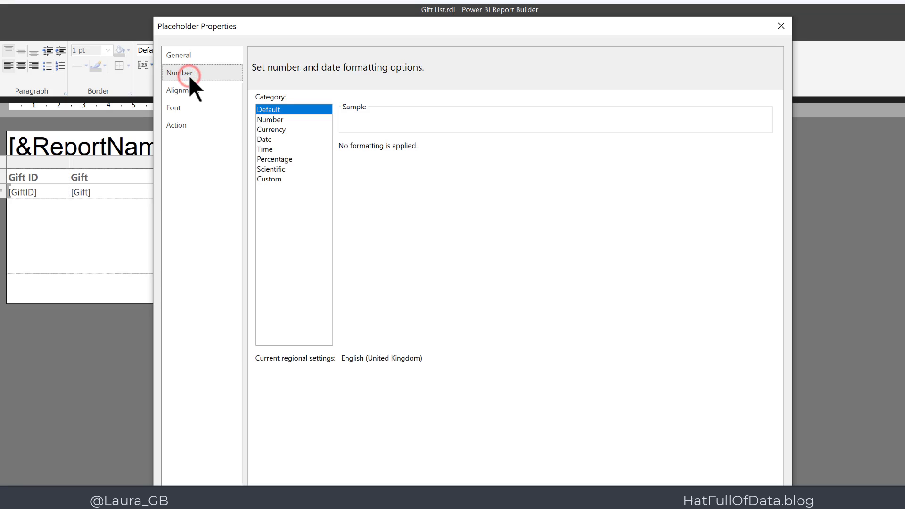
left_click(271, 130)
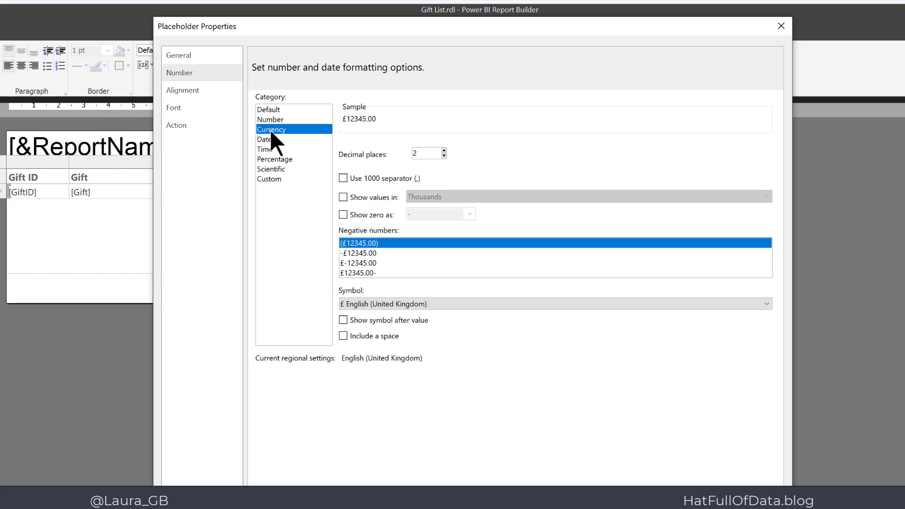
left_click(343, 178)
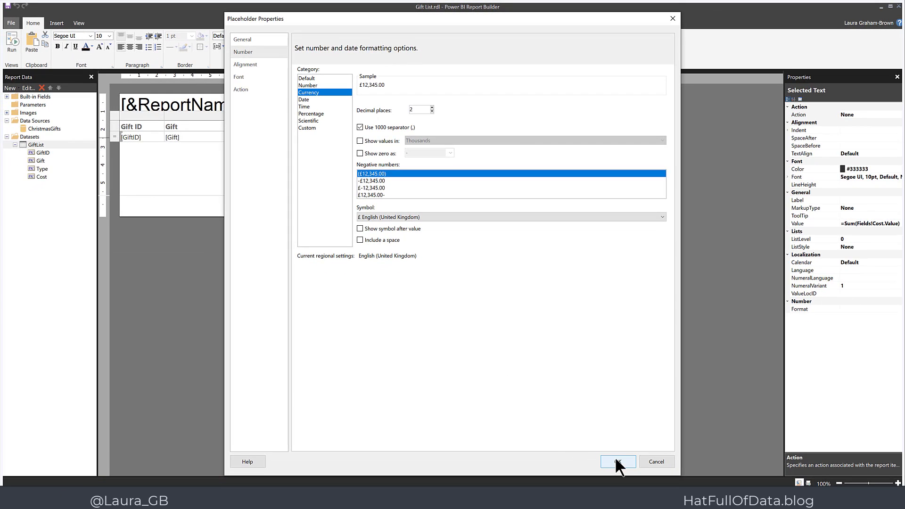
left_click(616, 460)
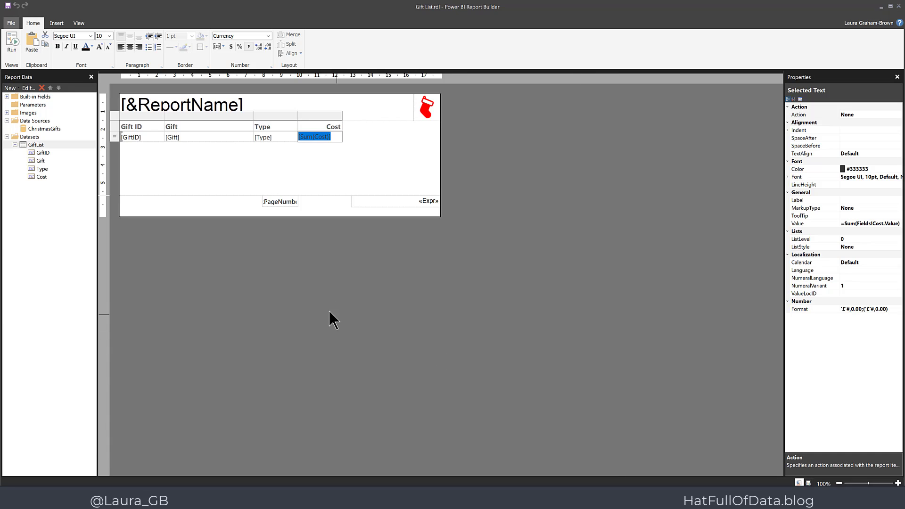
left_click(11, 39)
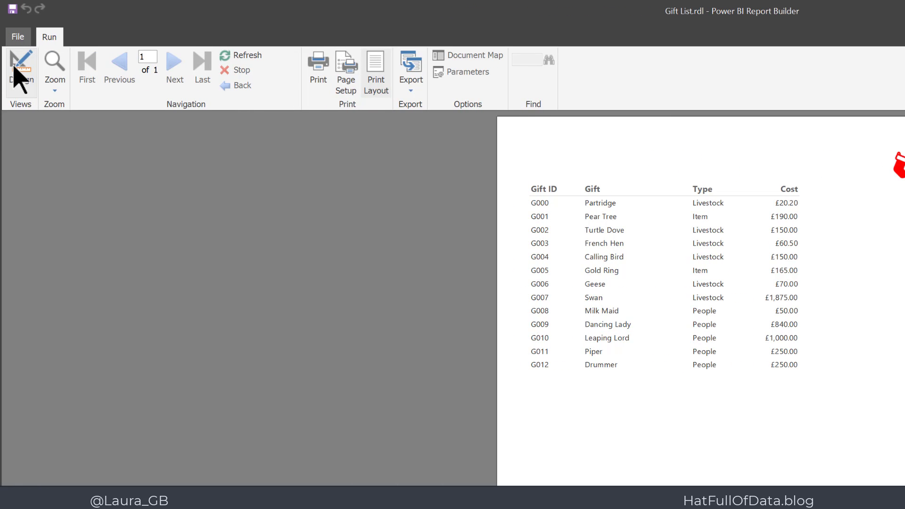
left_click(14, 67)
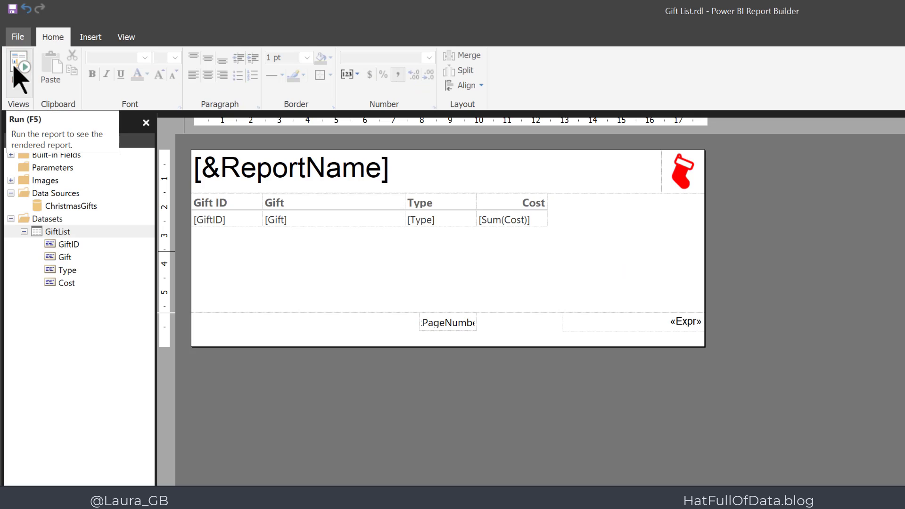
- Save the report to the Premium workspace in Power BI Service under the name 'Gift List'
left_click(18, 37)
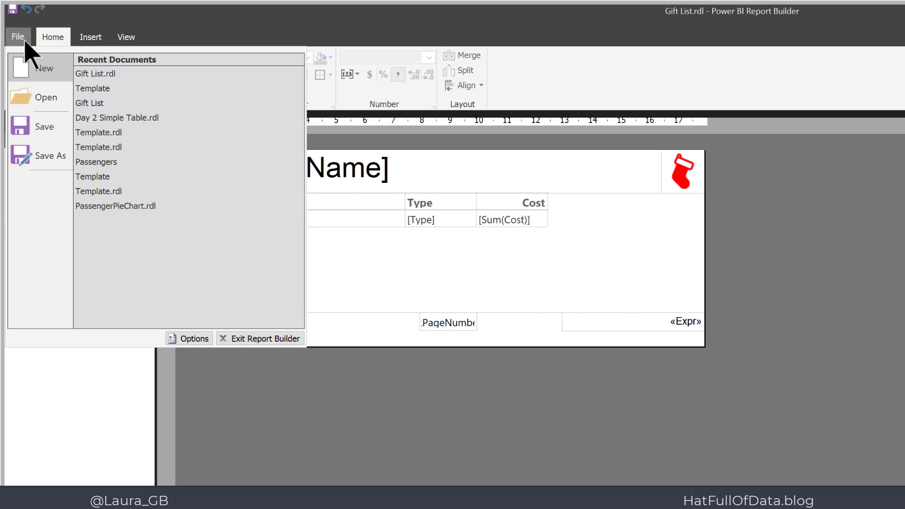
left_click(52, 157)
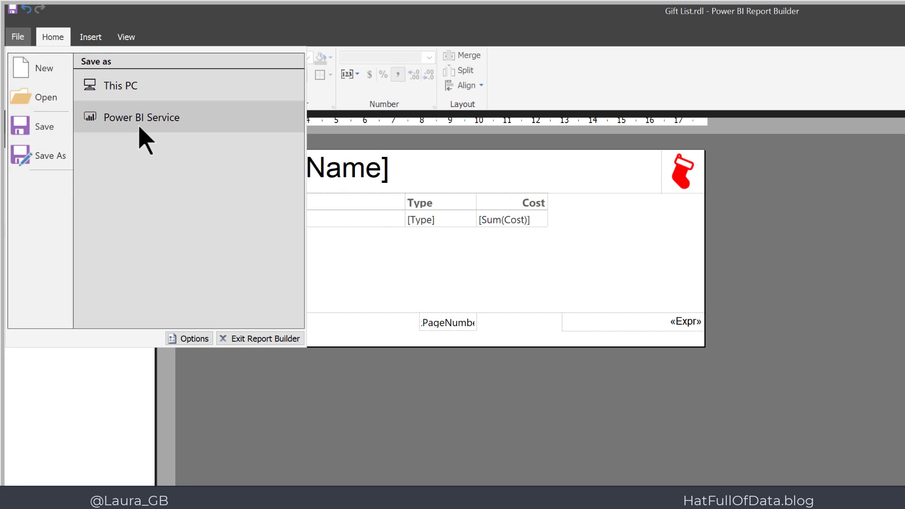
left_click(181, 127)
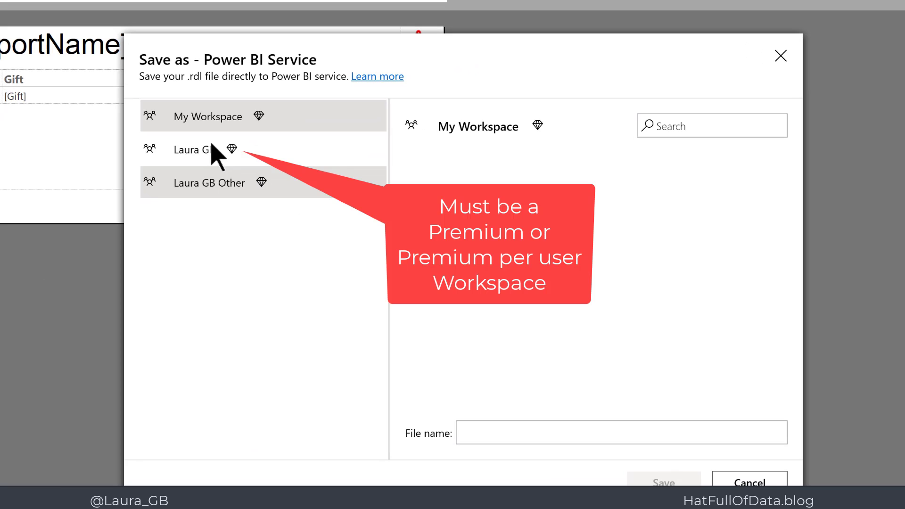
left_click(460, 273)
left_click(199, 150)
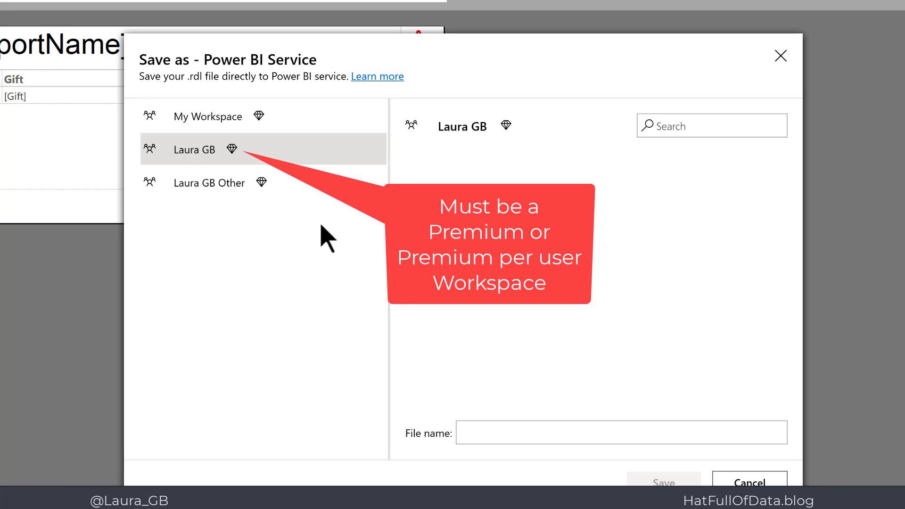
left_click(474, 430)
type("Gift List")
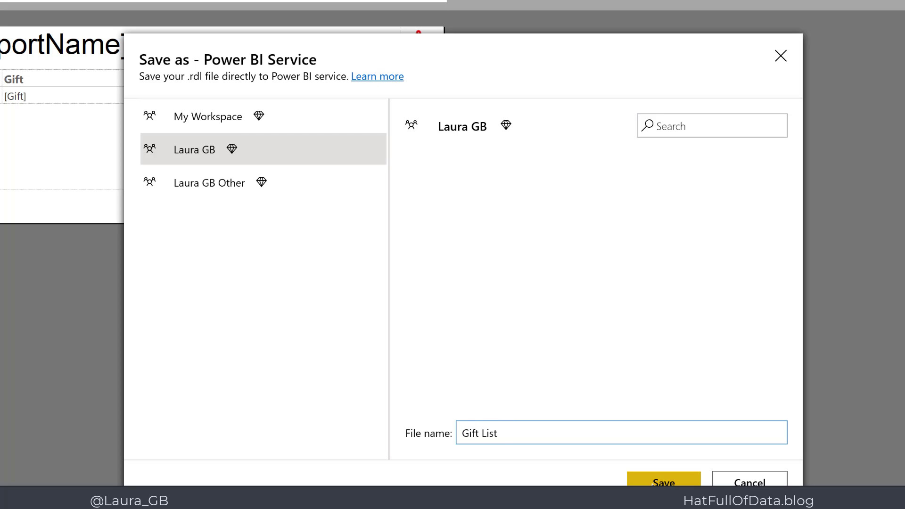
left_click(652, 482)
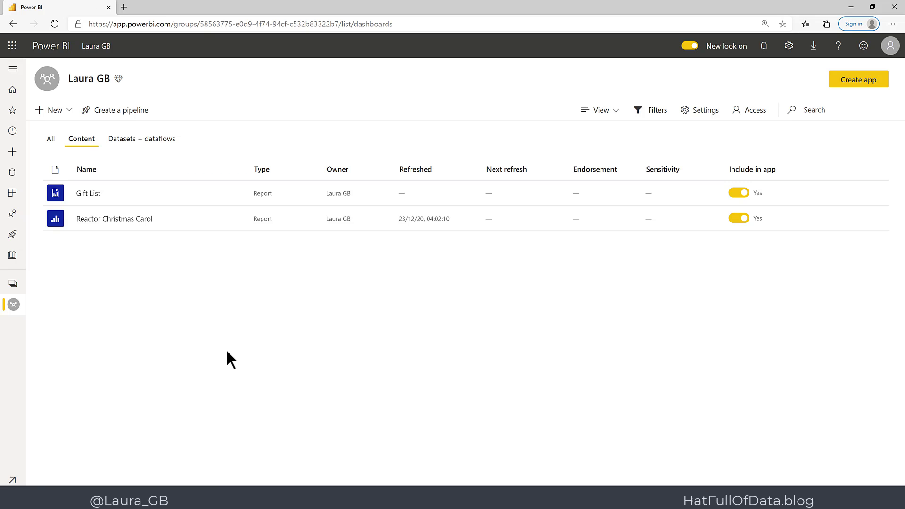
- Open Gift List from the workspace content list and switch it to Page View
left_click(87, 197)
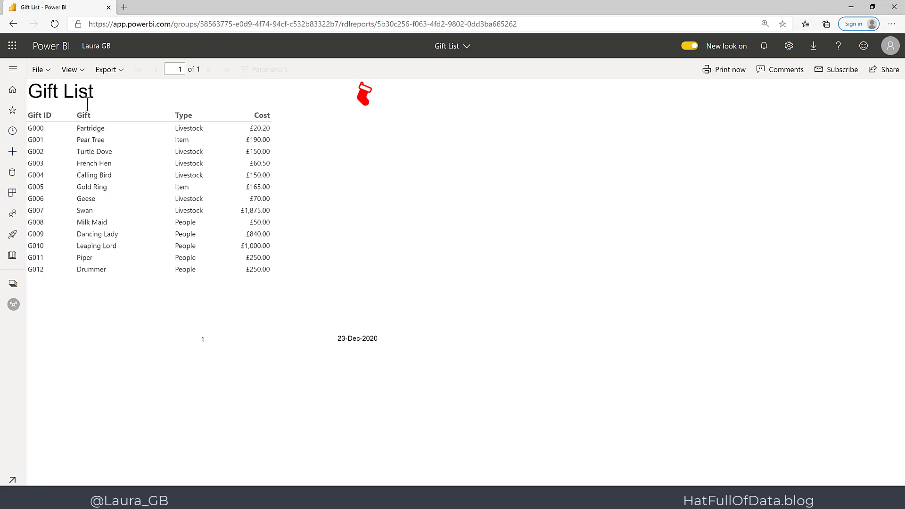
left_click(80, 70)
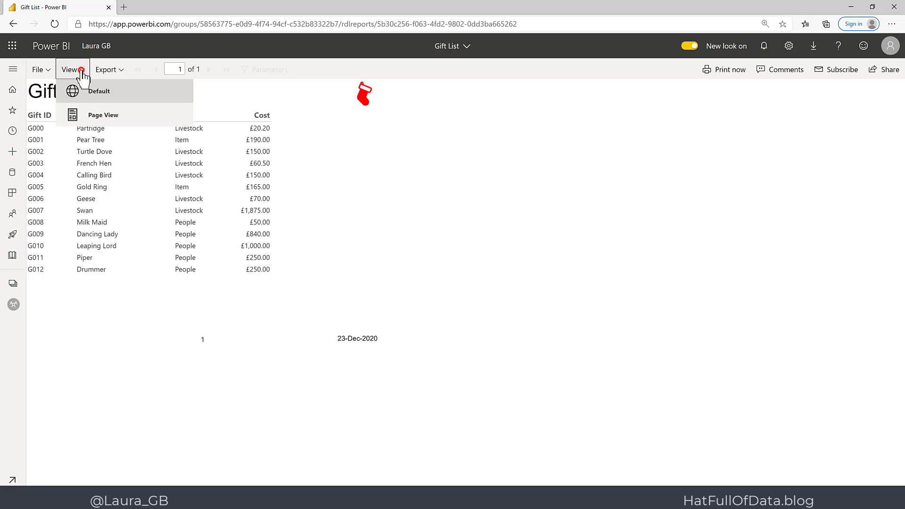
left_click(78, 115)
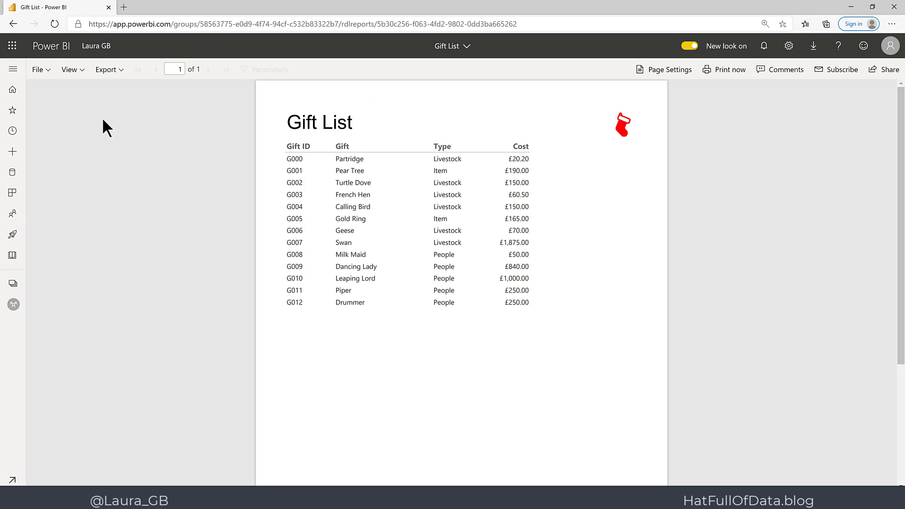
- Browse the report's File menu and the list of Export formats
left_click(46, 72)
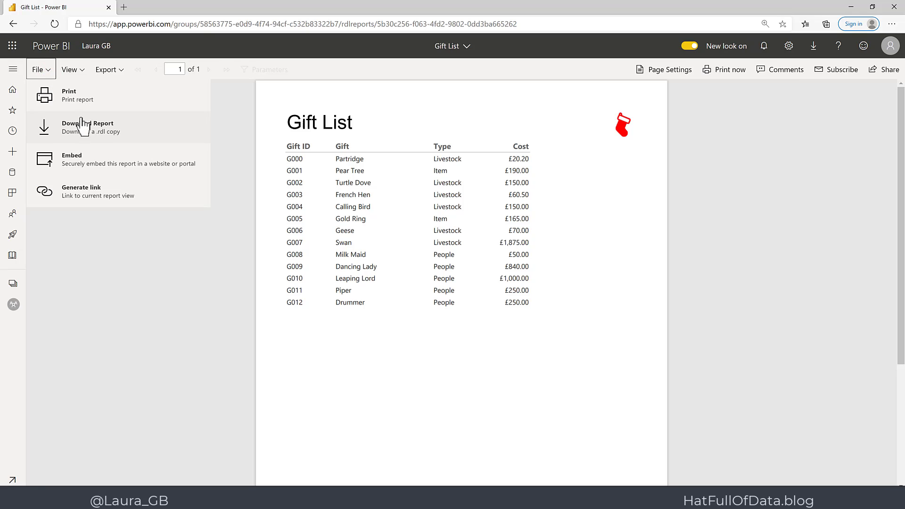
left_click(121, 73)
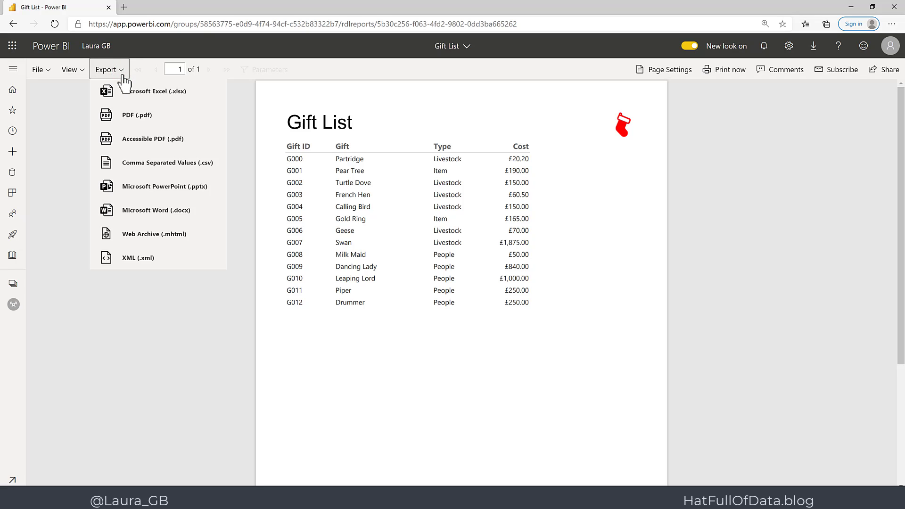
left_click(179, 319)
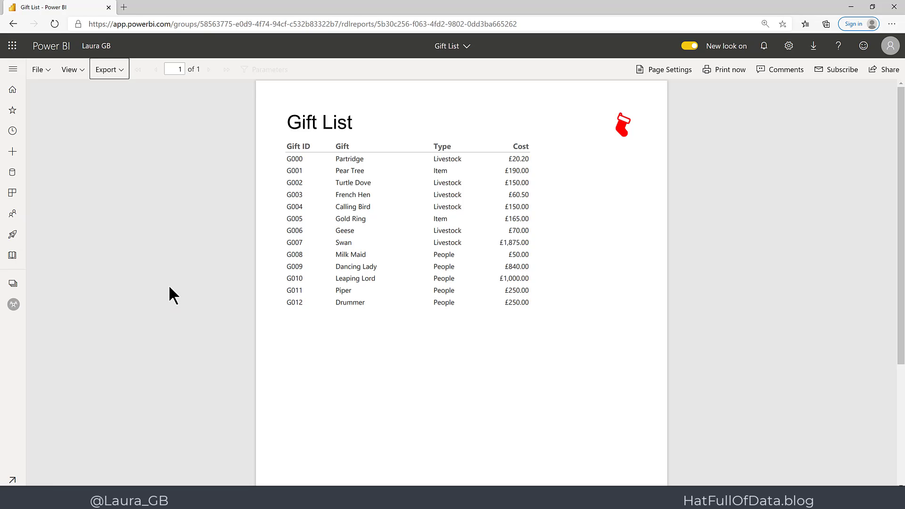